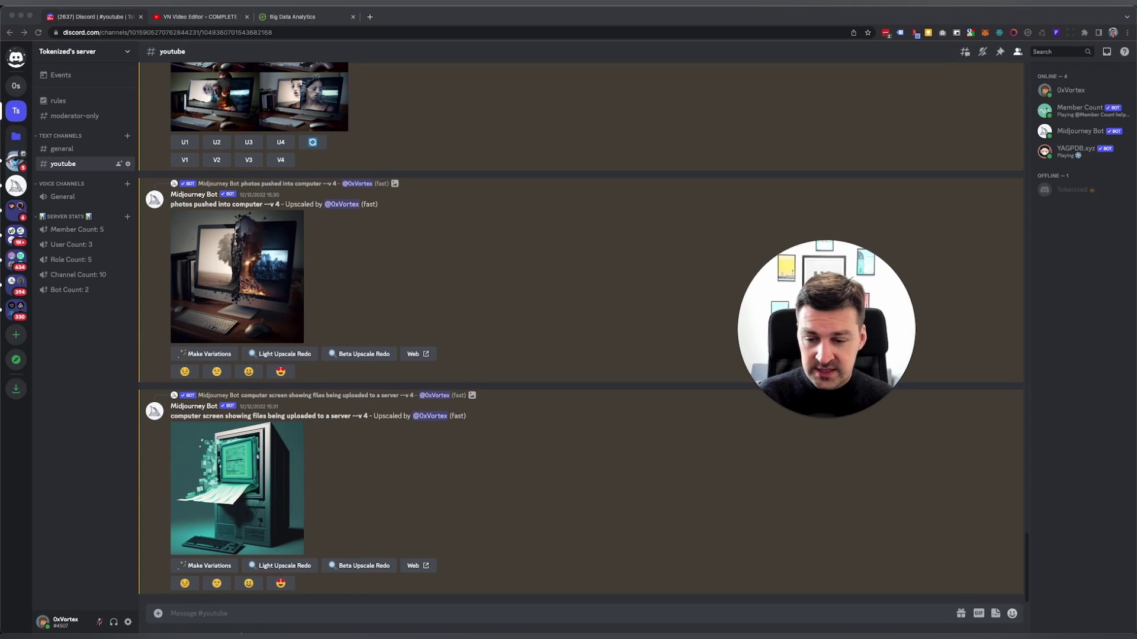
- Run /settings and choose MJ version 4 so prompts use the --v 4 suffix
click(254, 614)
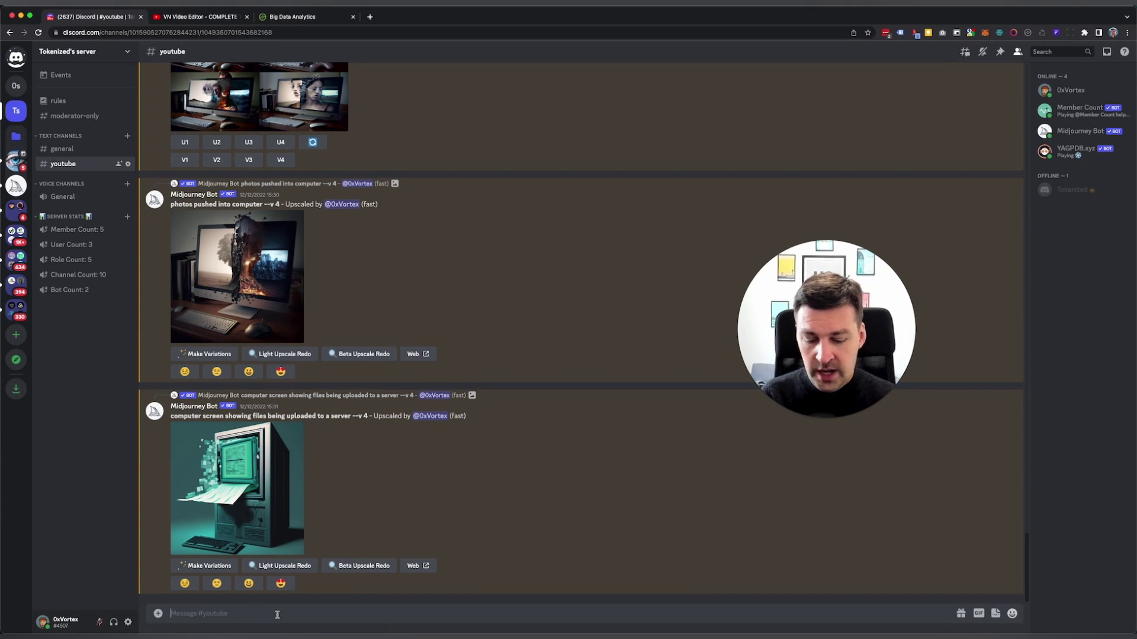
text(/set)
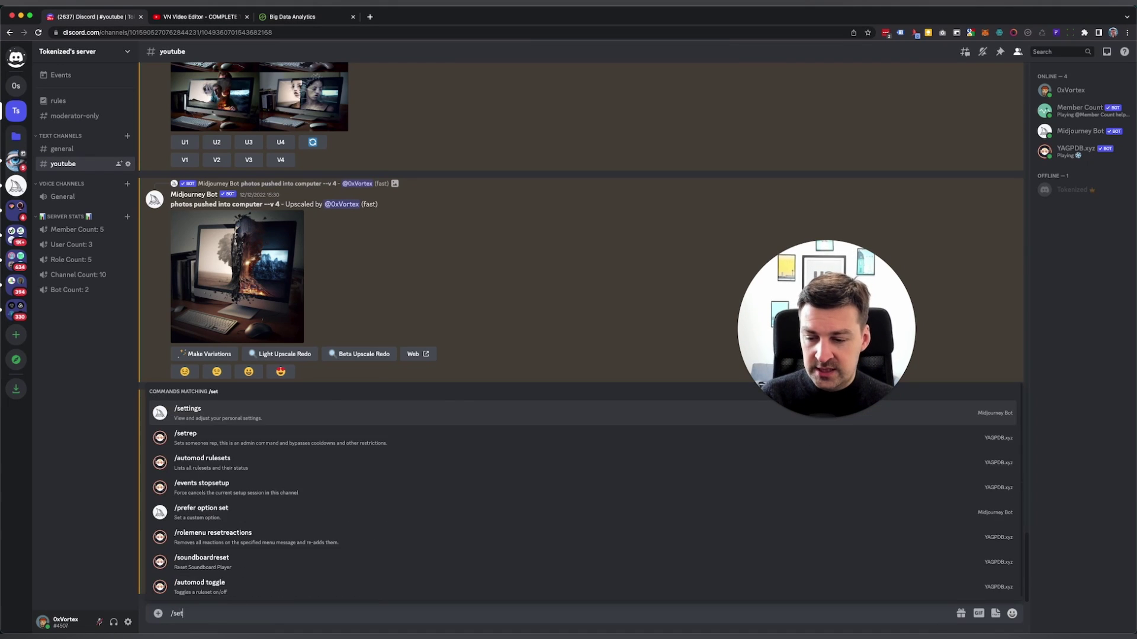
text(tings)
key(Return)
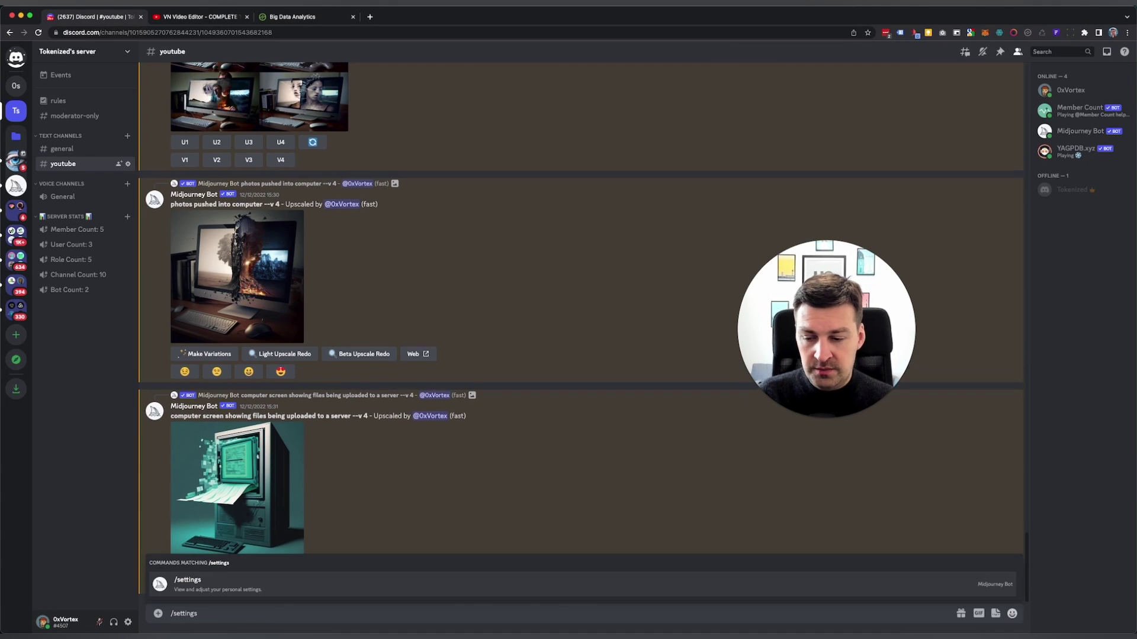
key(Return)
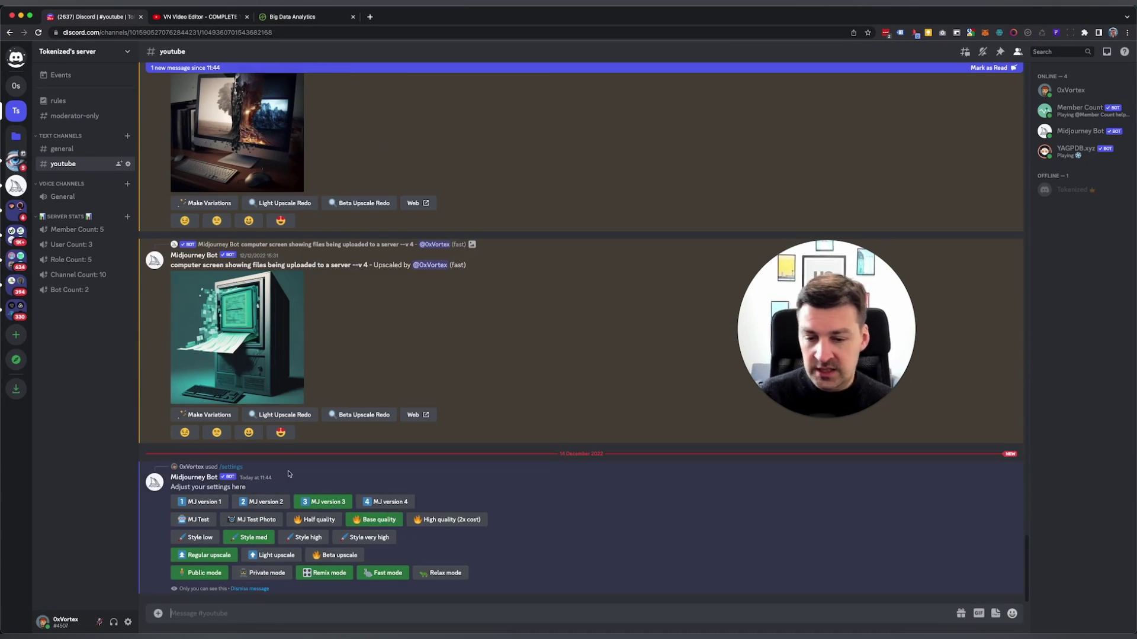
click(378, 501)
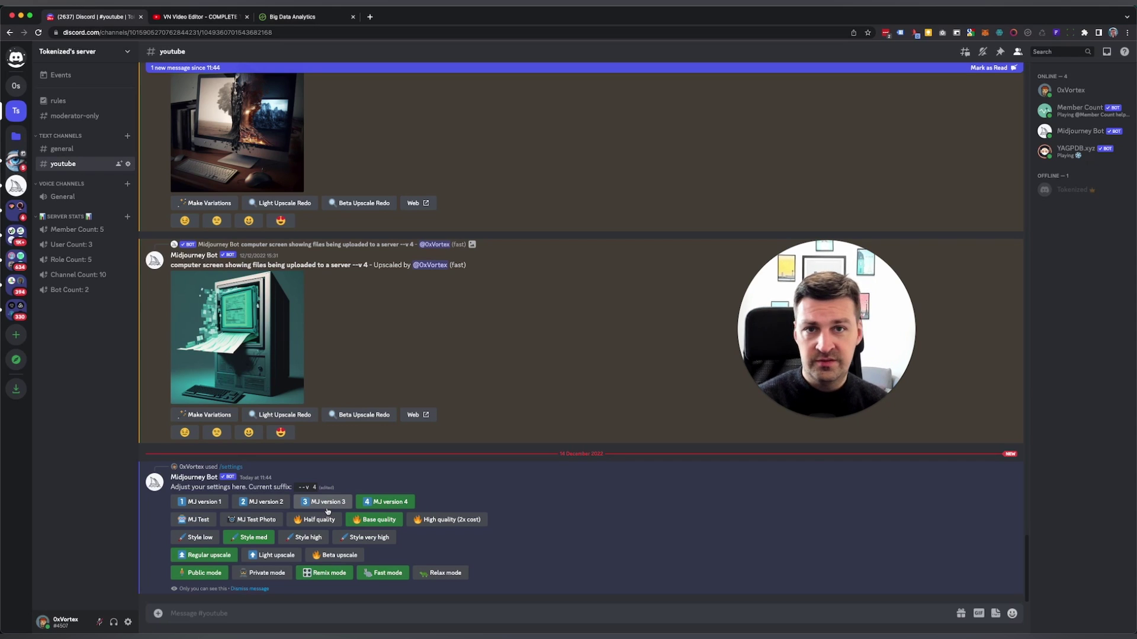
- Dismiss the settings reply and choose to upload a file to a new message
click(250, 589)
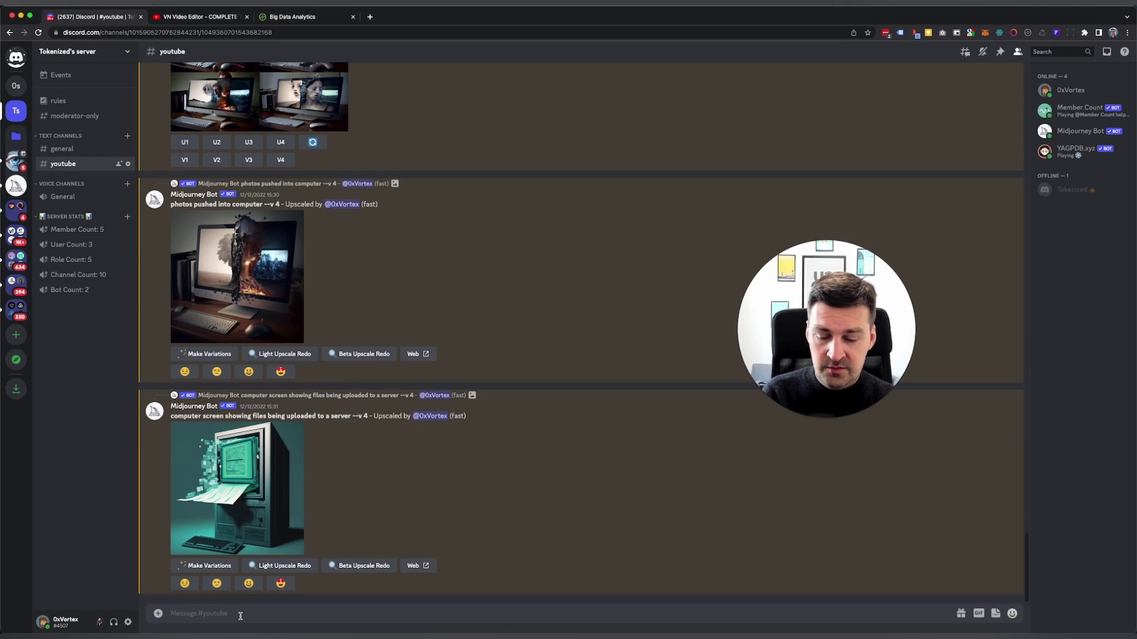
click(158, 613)
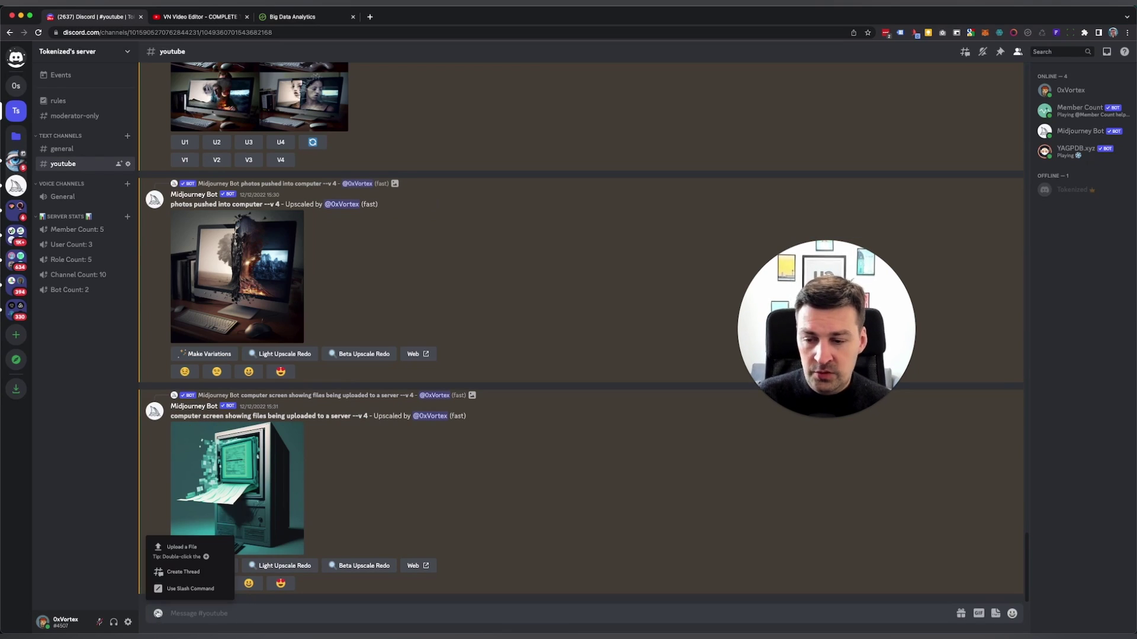
click(180, 551)
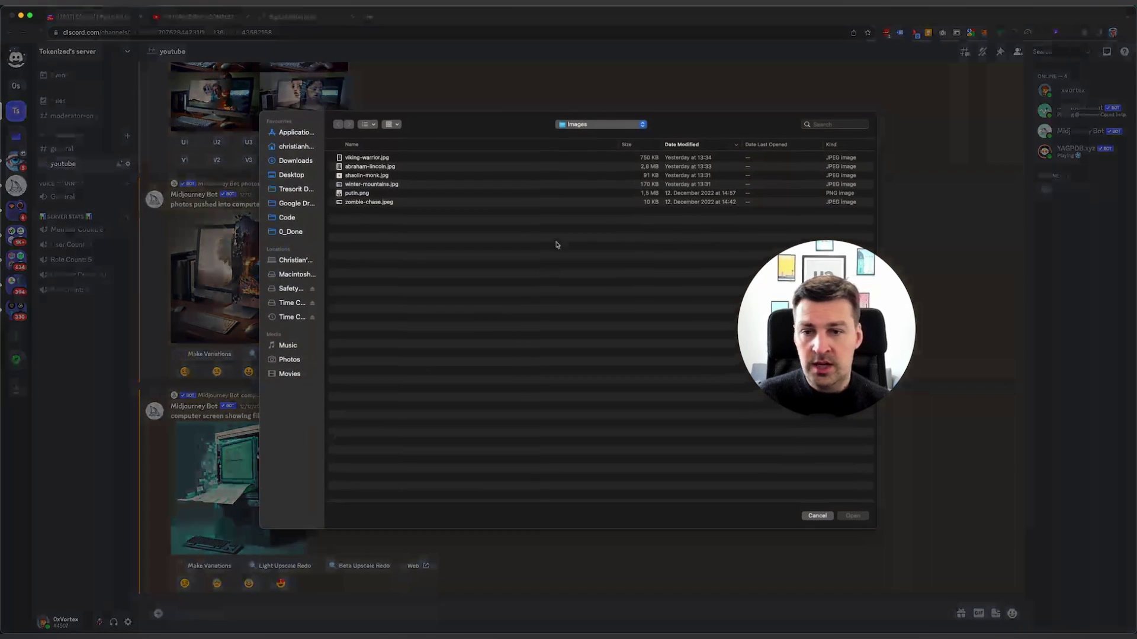
- Preview, then attach viking-warrior, abraham-lincoln, shaolin-monk and winter-mountains images
click(414, 159)
key(space)
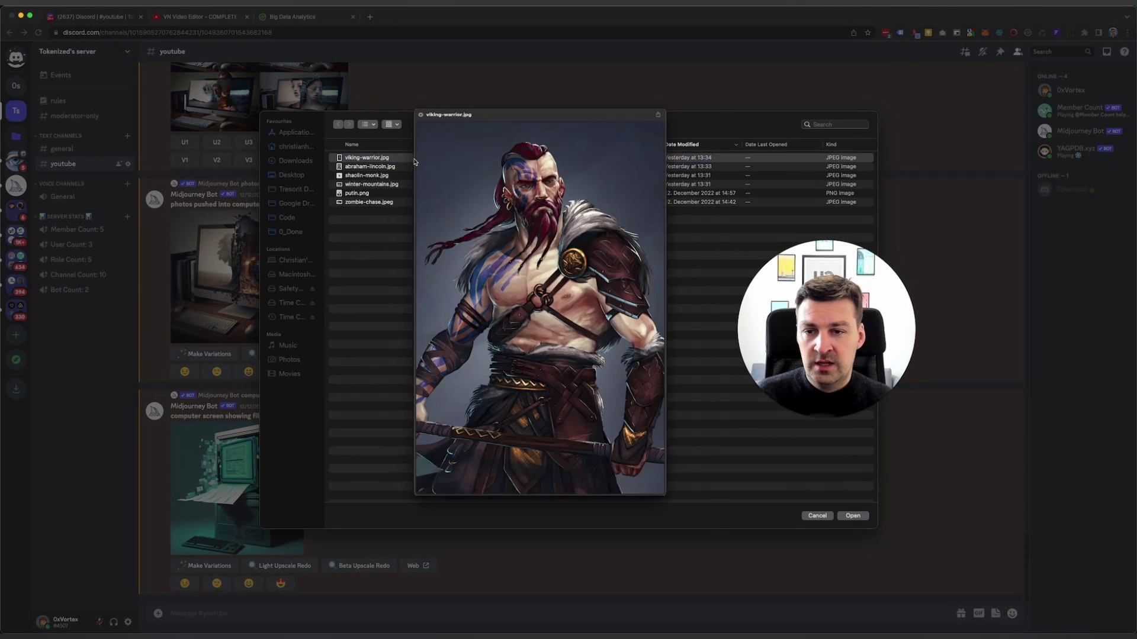
key(Down)
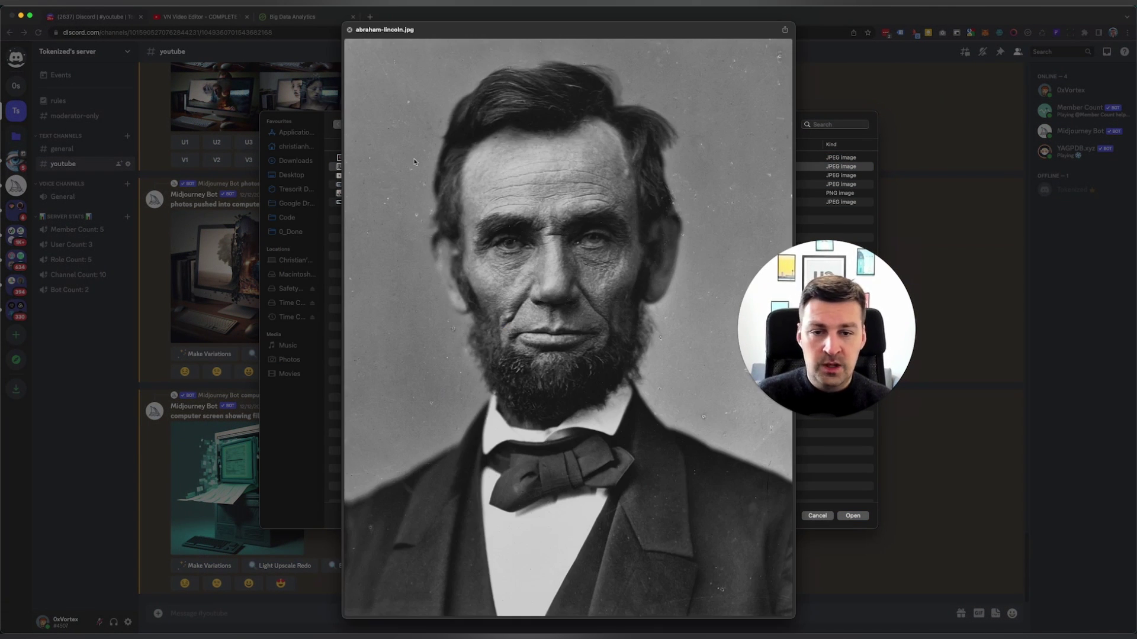
key(Down)
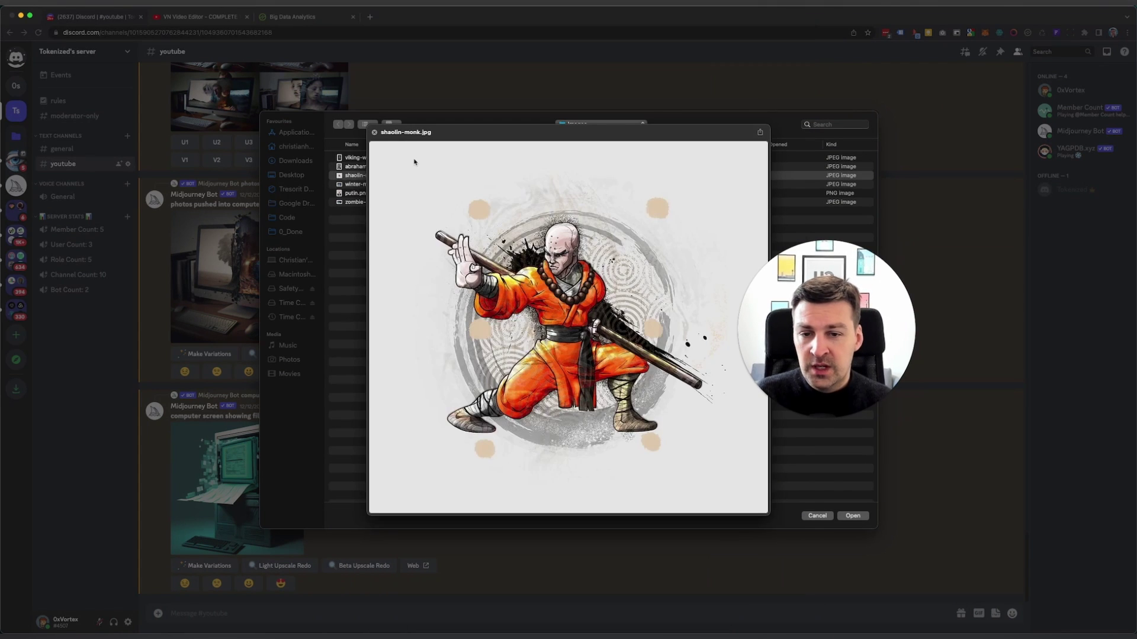
key(Down)
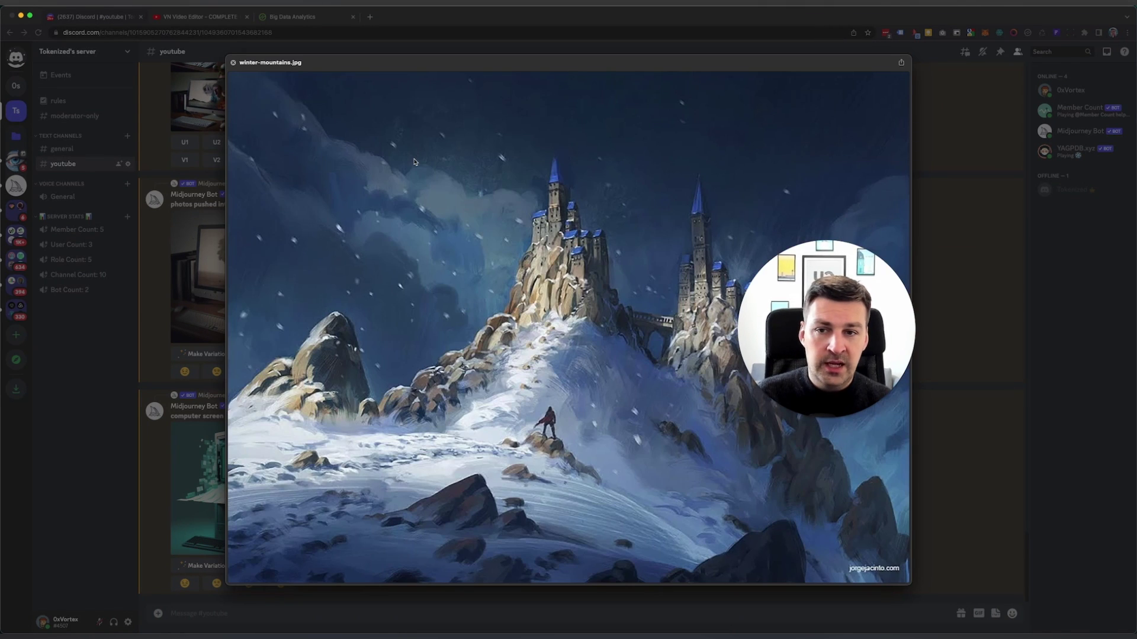
key(space)
key(shift+Up)
key(shift+Up)
key(shift+Up)
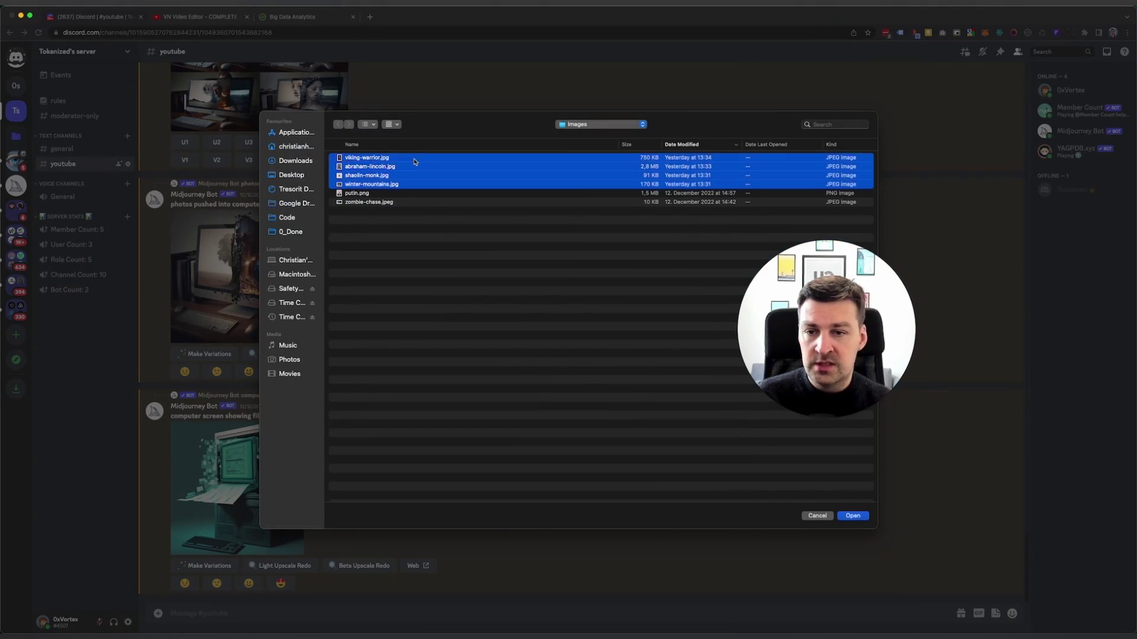
key(Return)
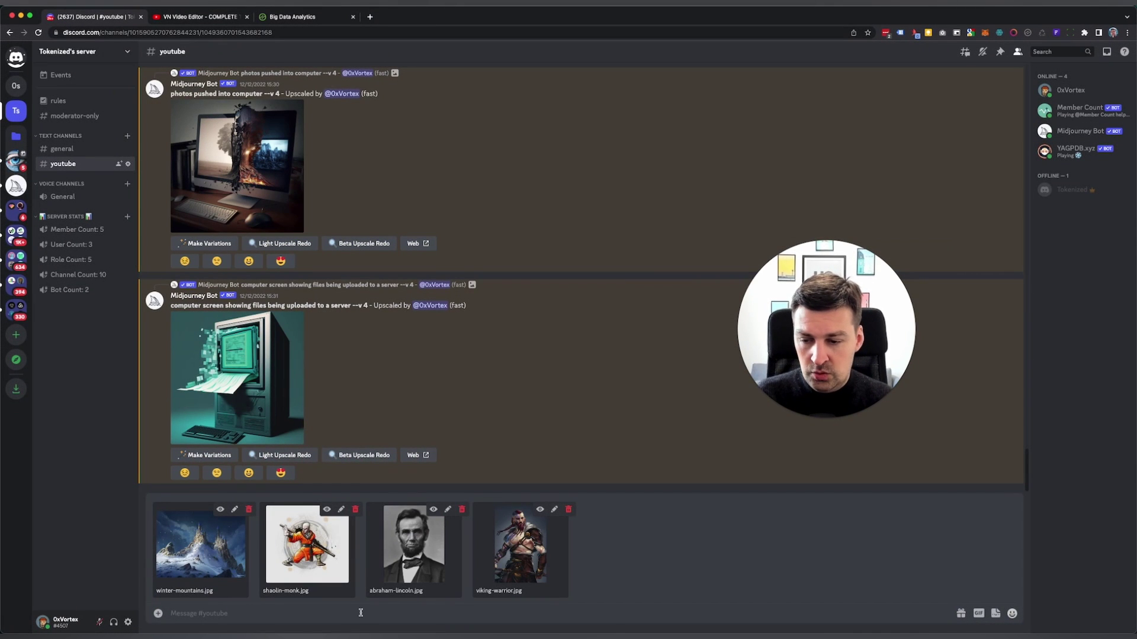
- Post the four images, then copy the winter-mountains original image's web address
key(Return)
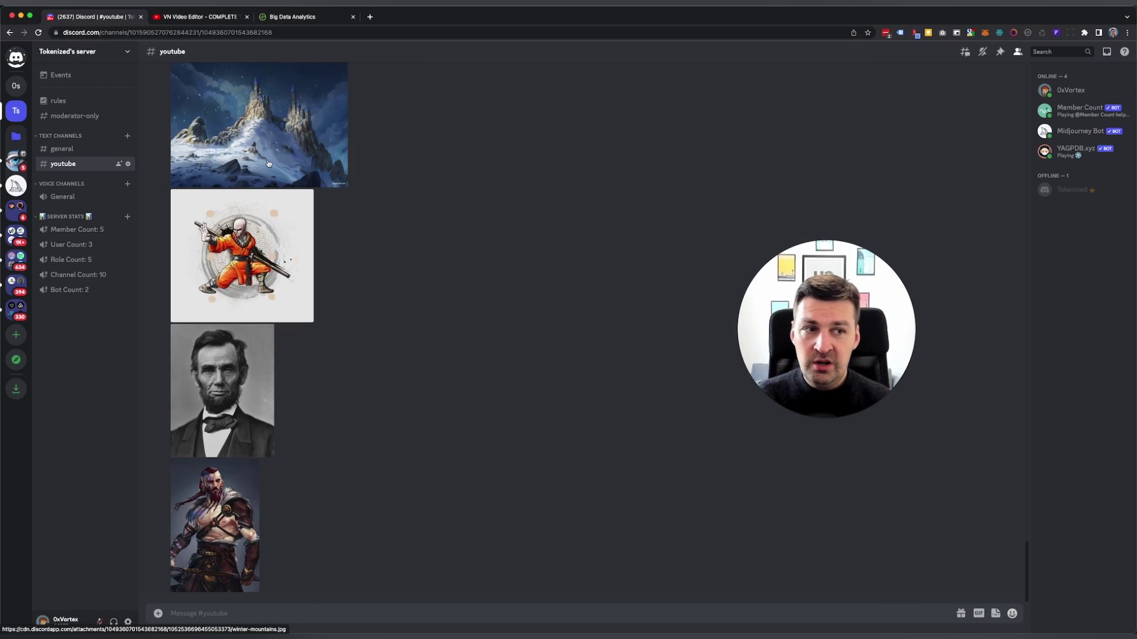
click(230, 116)
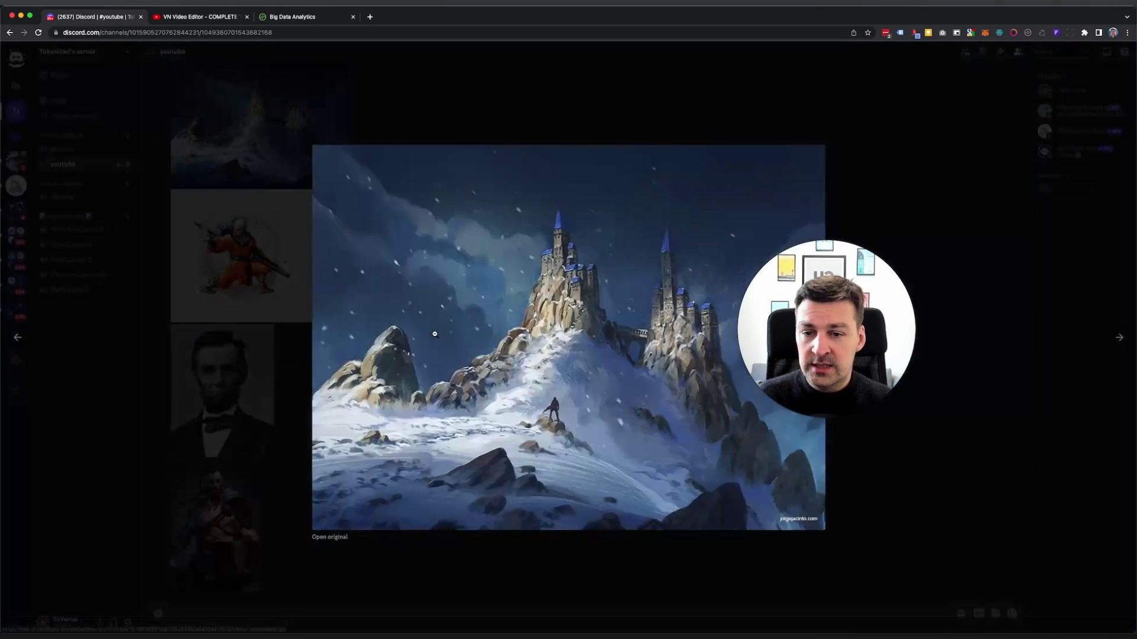
click(325, 539)
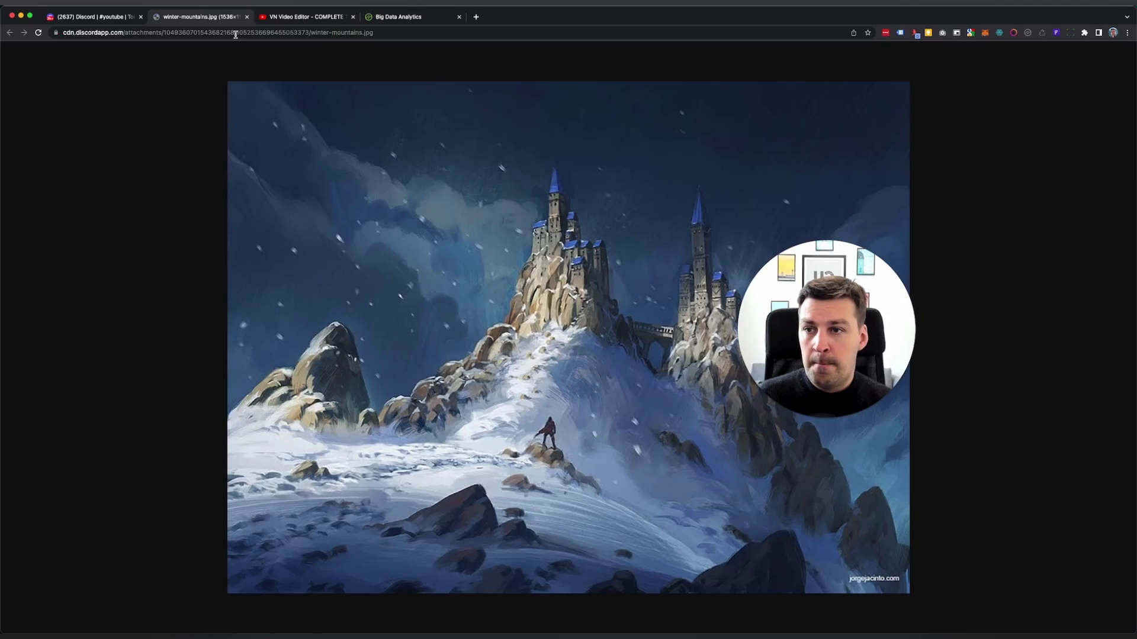
right_click(383, 250)
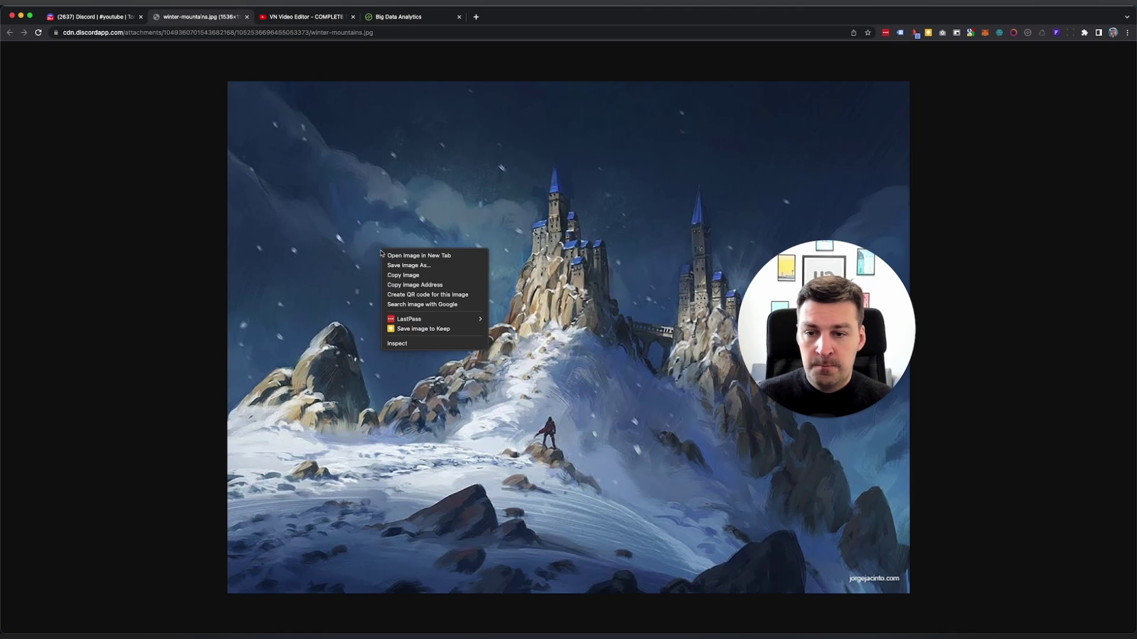
click(424, 288)
key(super+w)
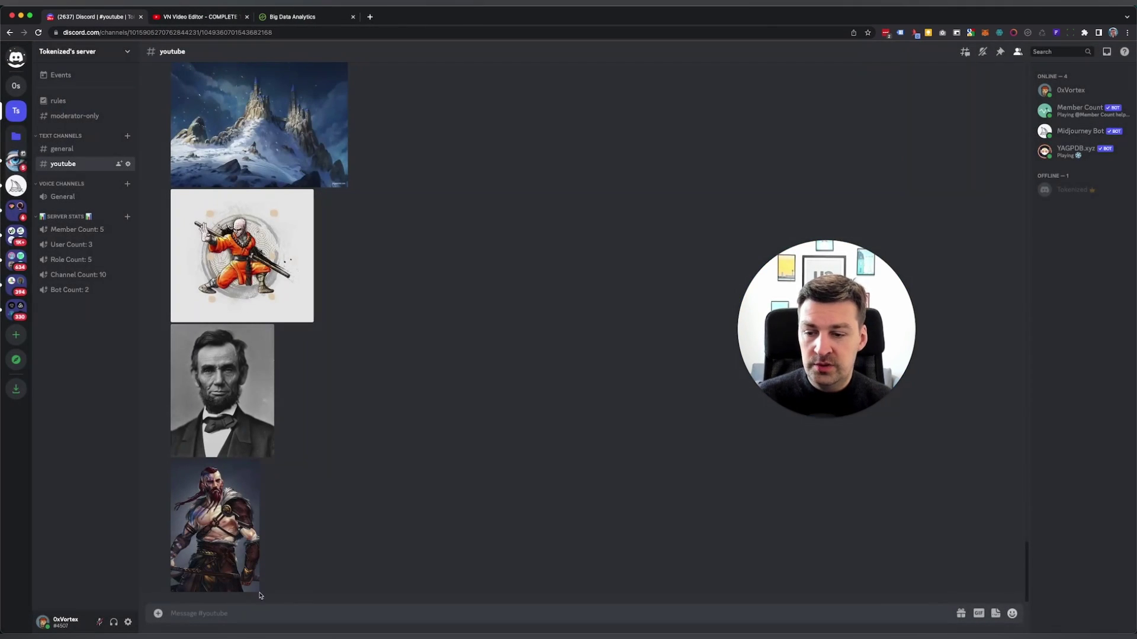
- Start an /imagine prompt containing the winter-mountains image address
click(251, 615)
text(/)
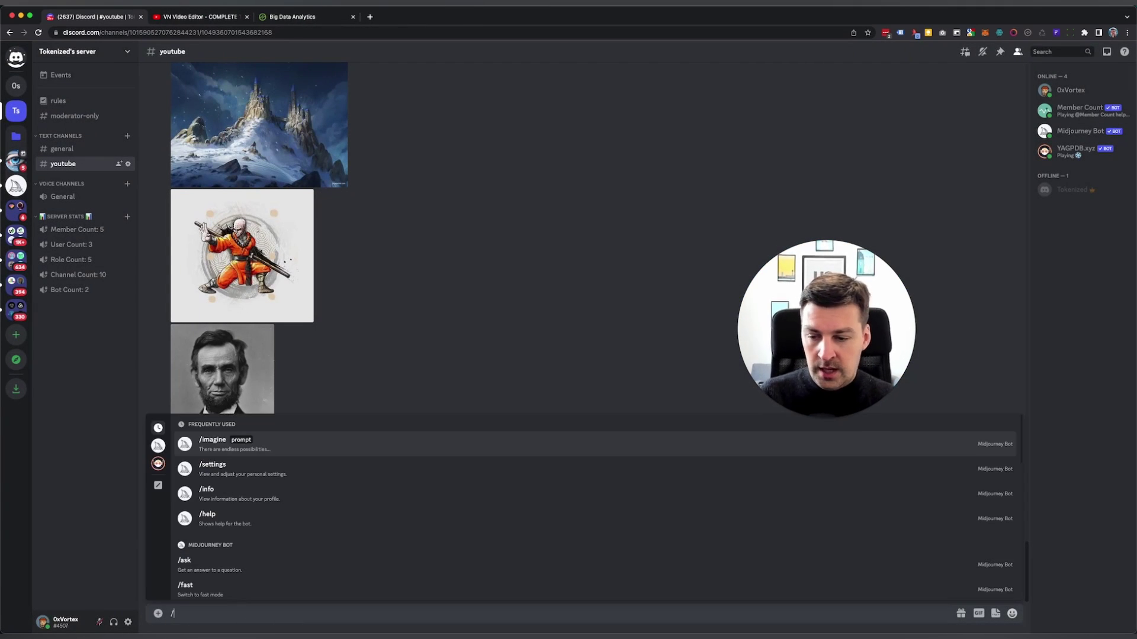
text(imagine)
key(Tab)
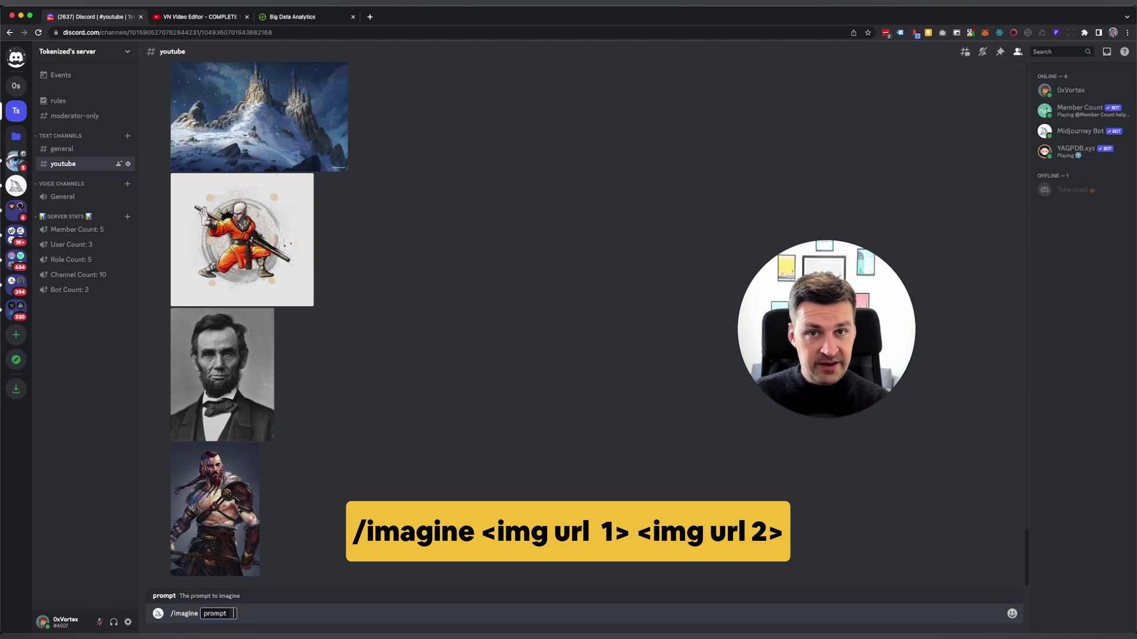
key(super+v)
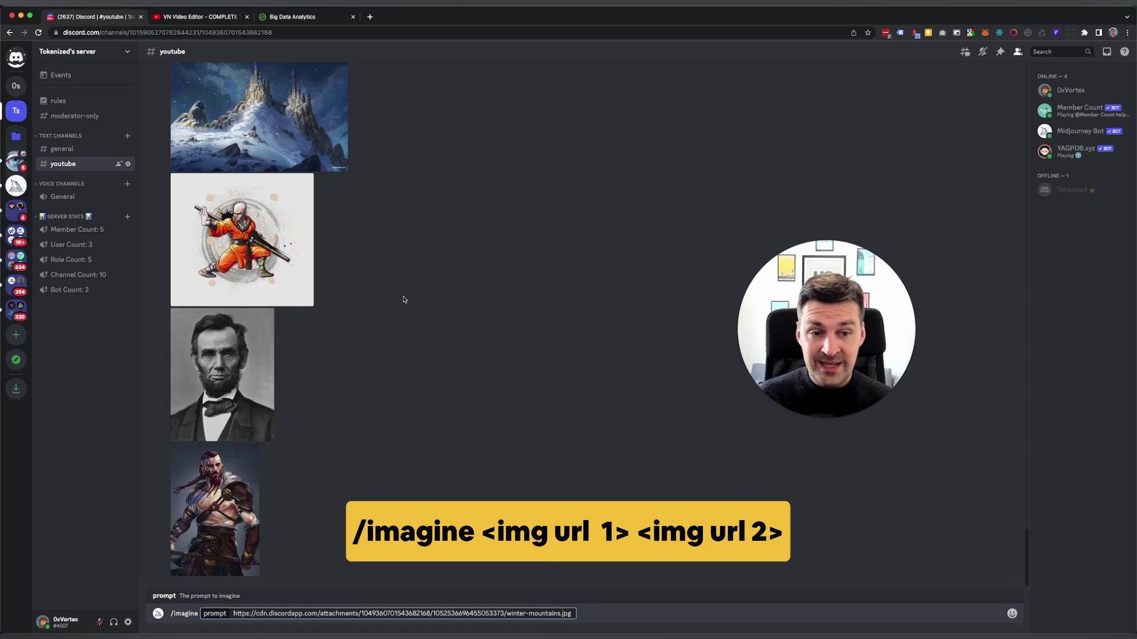
- Copy the shaolin-monk image address, append it to the prompt and submit the blend
click(266, 221)
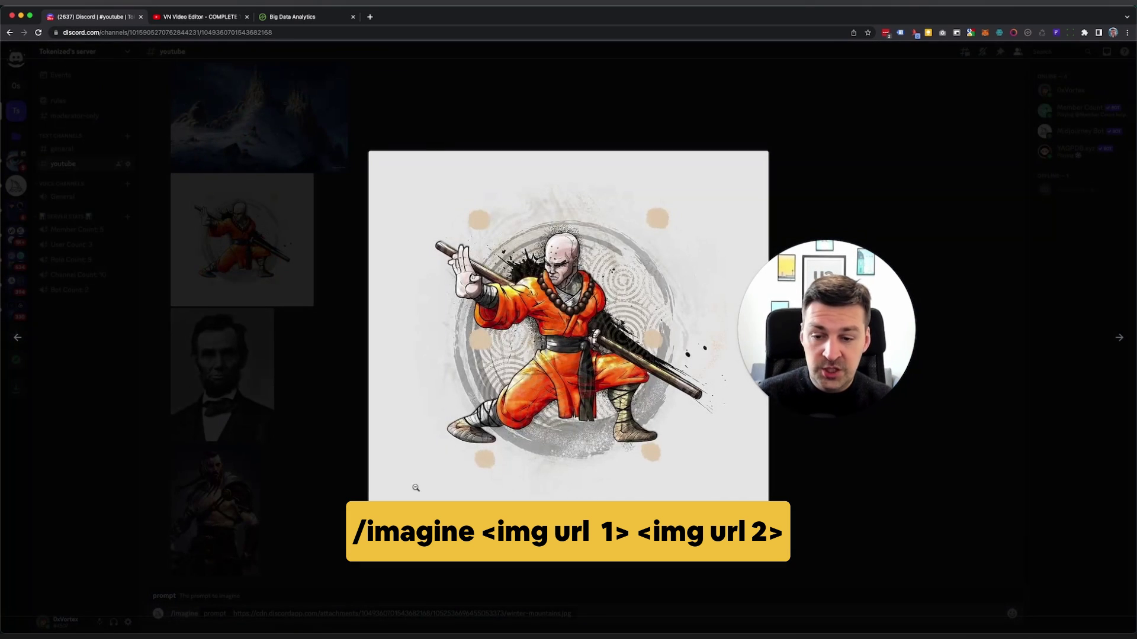
click(391, 509)
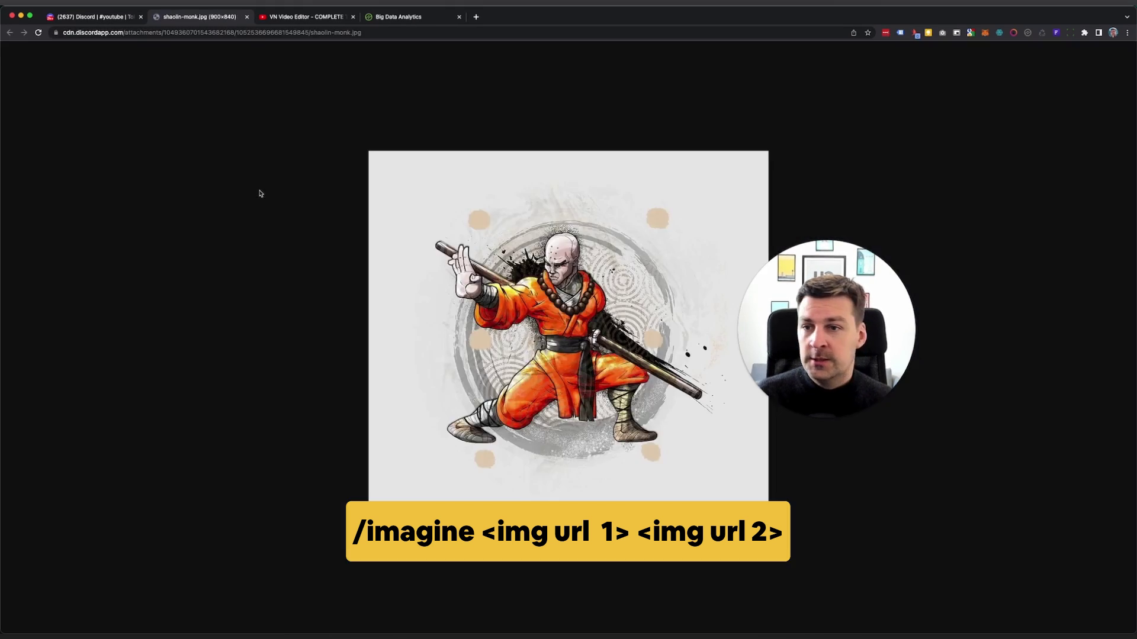
right_click(531, 231)
click(565, 265)
click(247, 17)
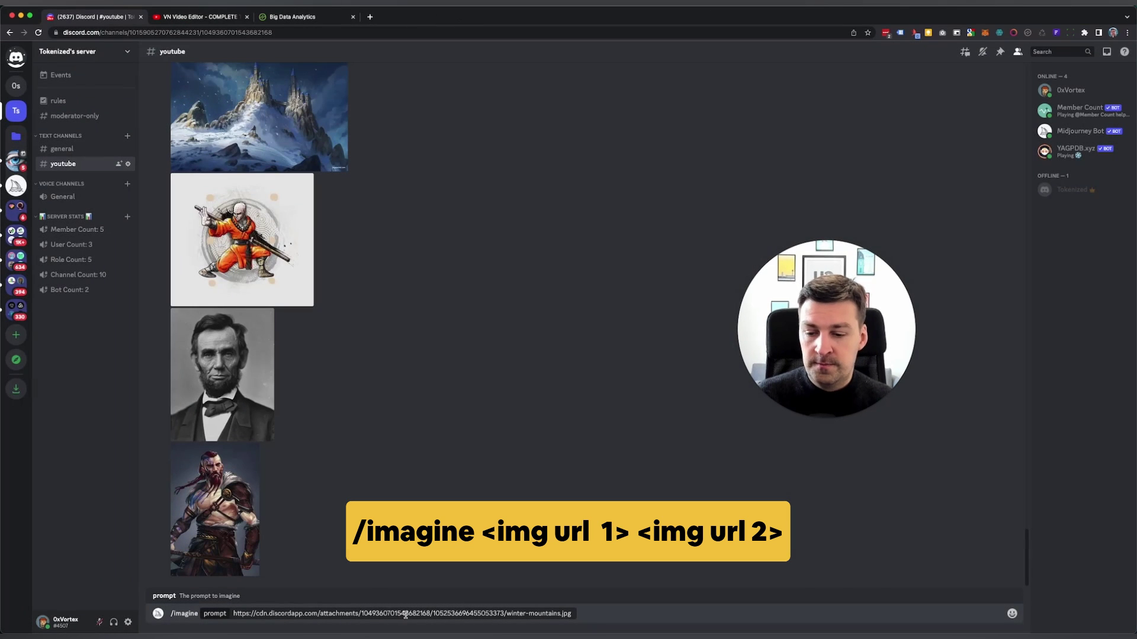
click(583, 614)
key(cmd+v)
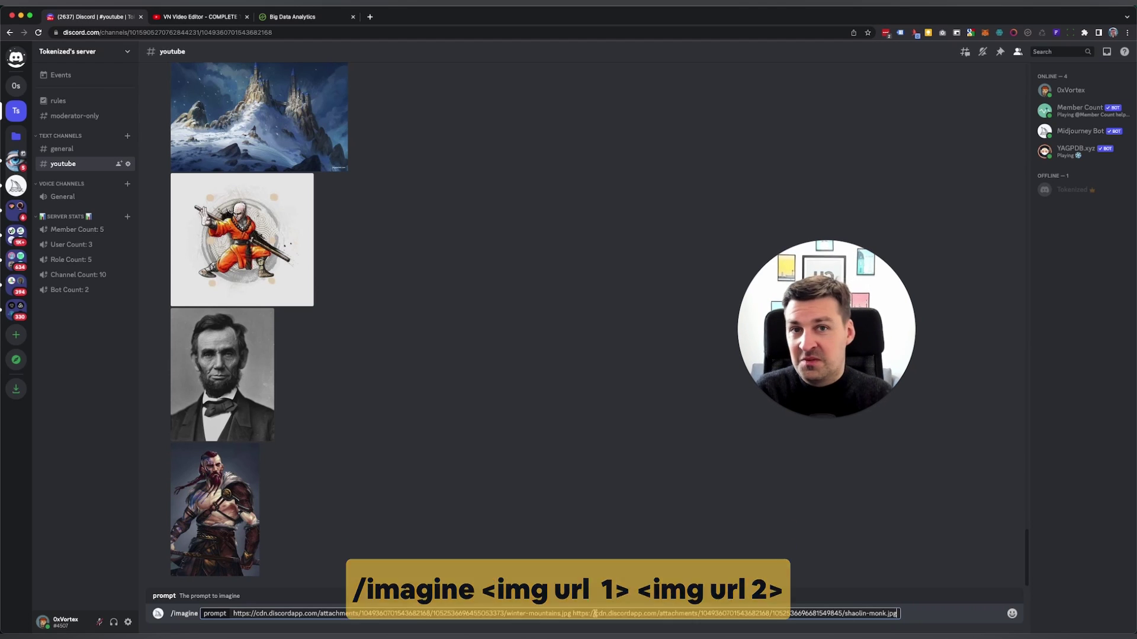
key(Return)
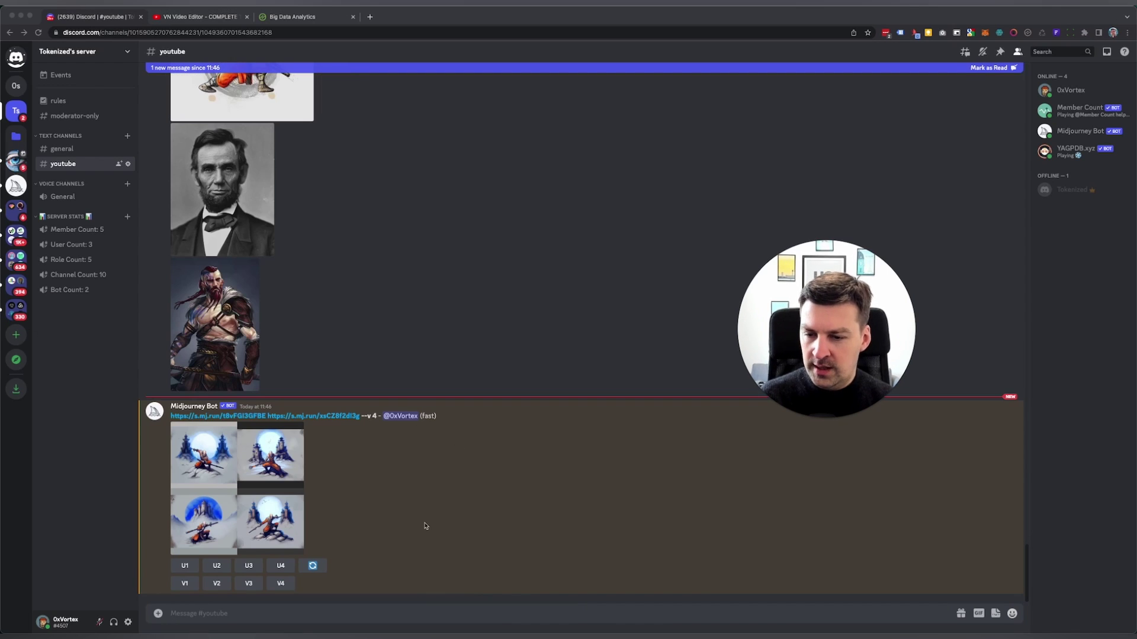
click(239, 479)
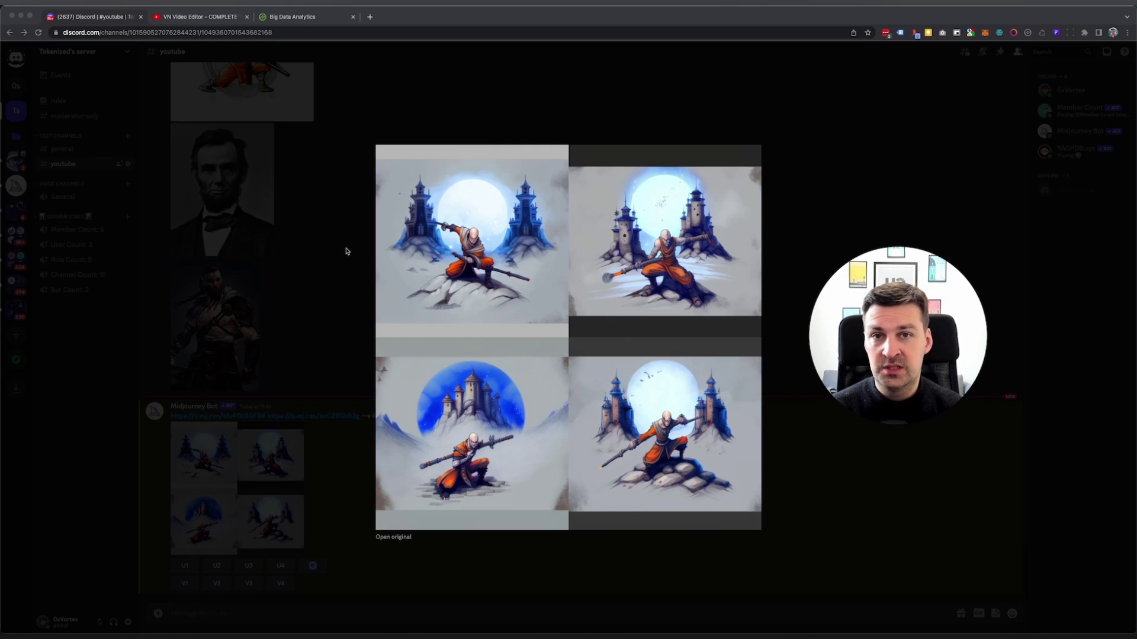
click(338, 229)
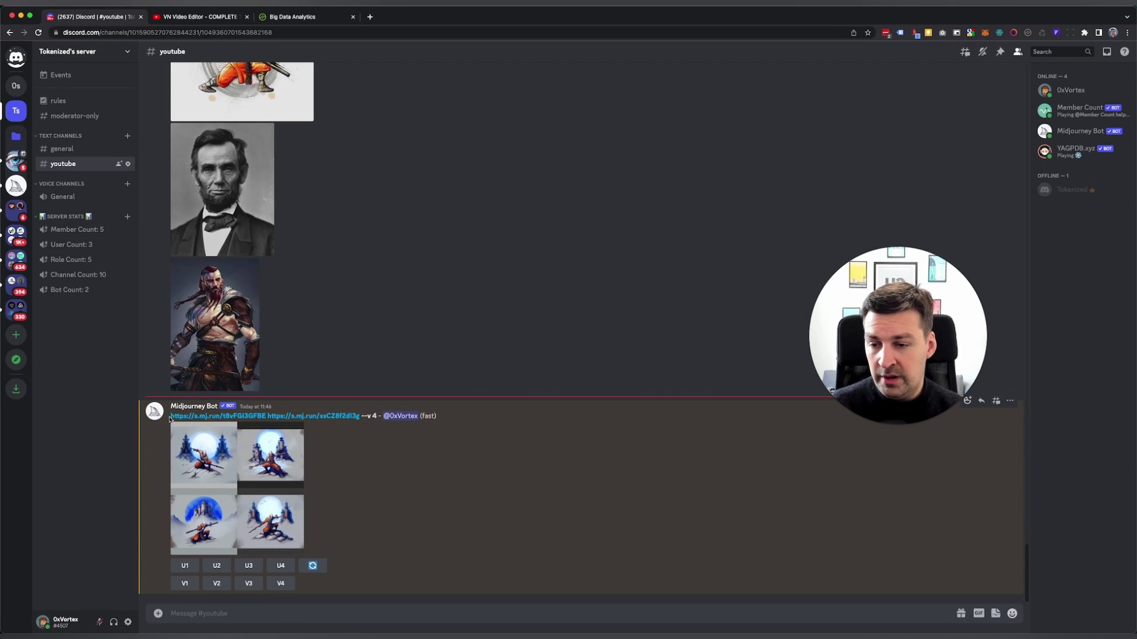
- Check the result's first image link, close the castle image and focus the message box
drag(170, 420, 361, 418)
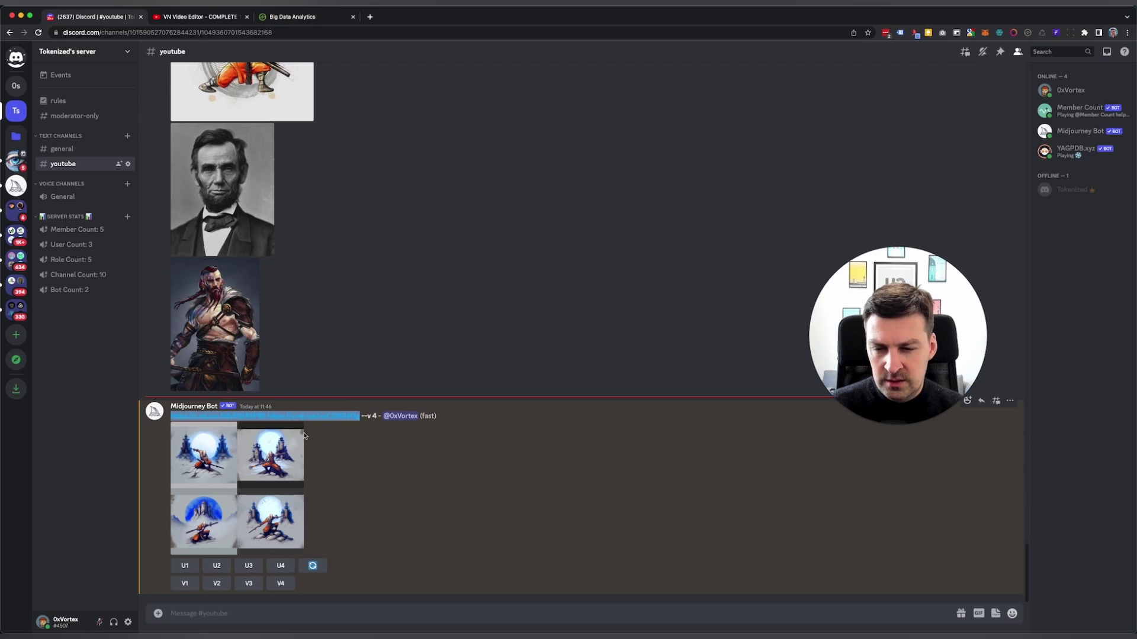
click(366, 408)
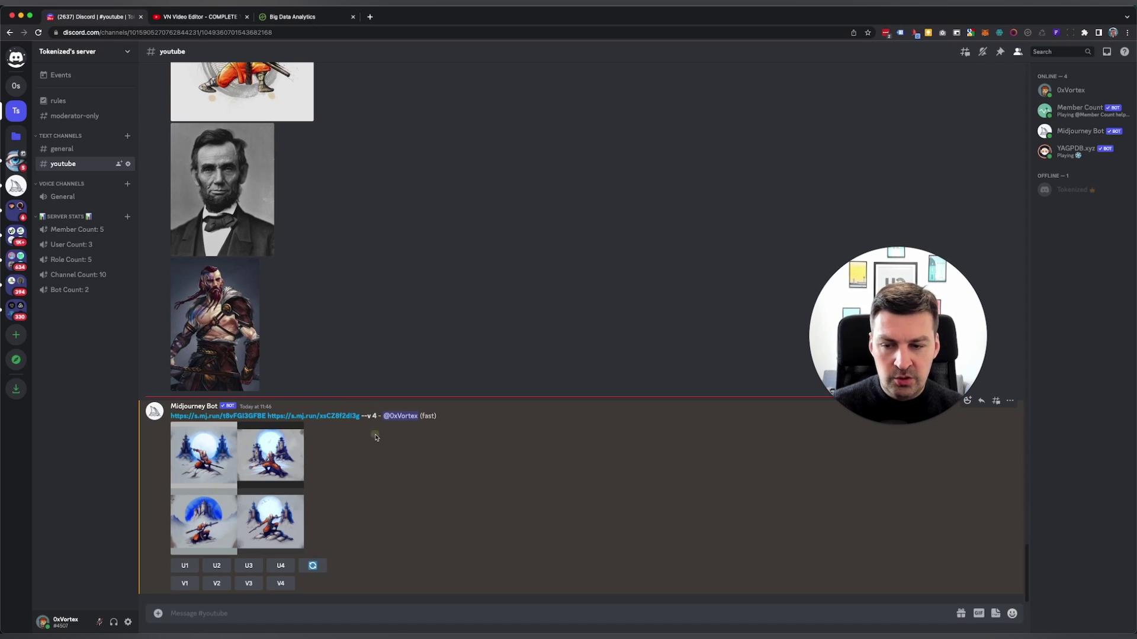
click(217, 416)
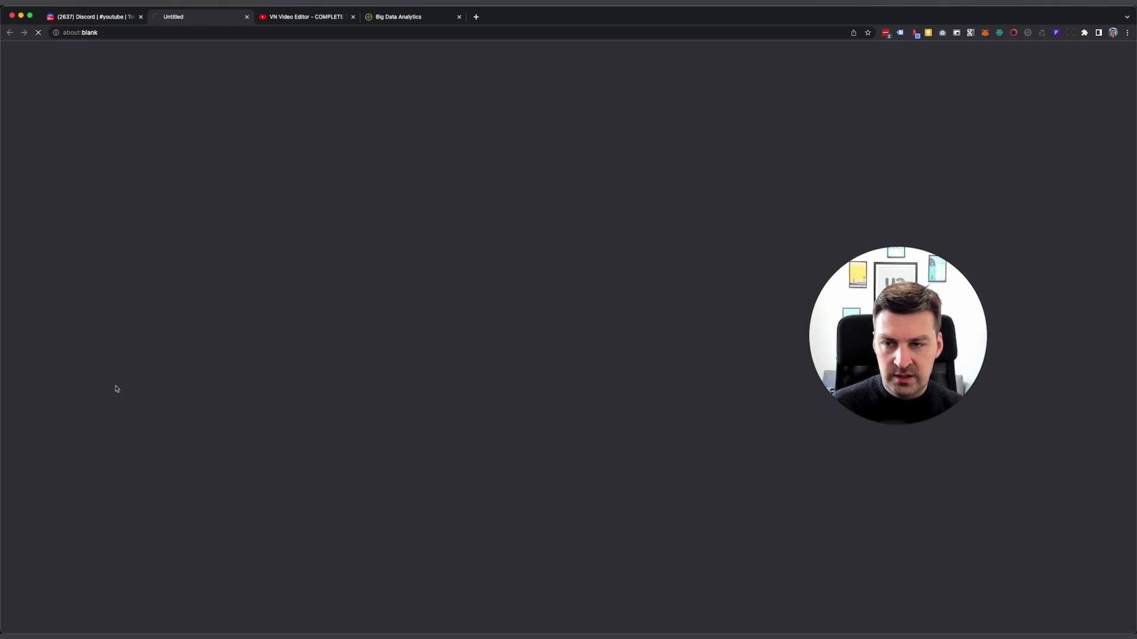
click(247, 17)
click(235, 614)
- Send /imagine with the two image links plus ', cartoon style, fantasy style, realistic'
text(/im)
key(Return)
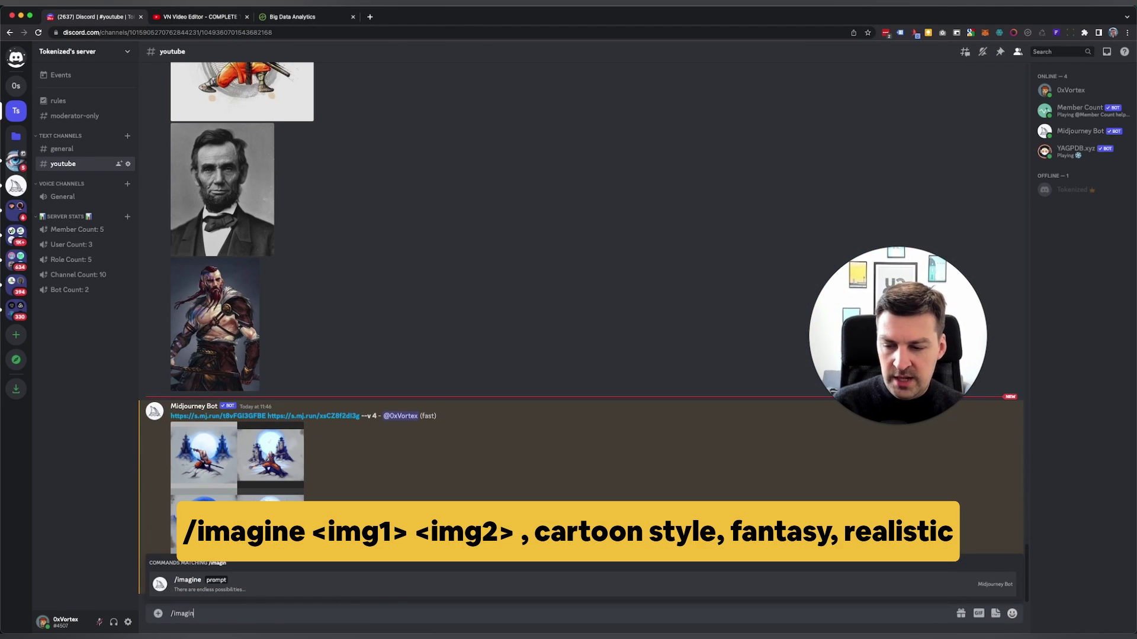
key(super+v)
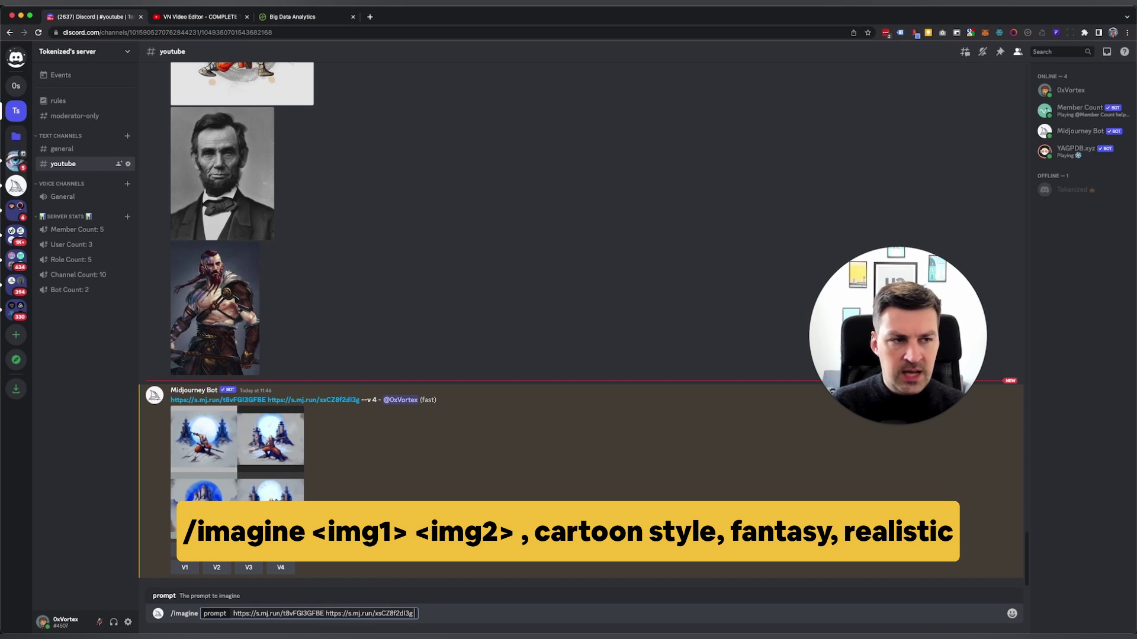
text(car)
key(BackSpace)
key(BackSpace)
key(BackSpace)
text(, cartoon style,)
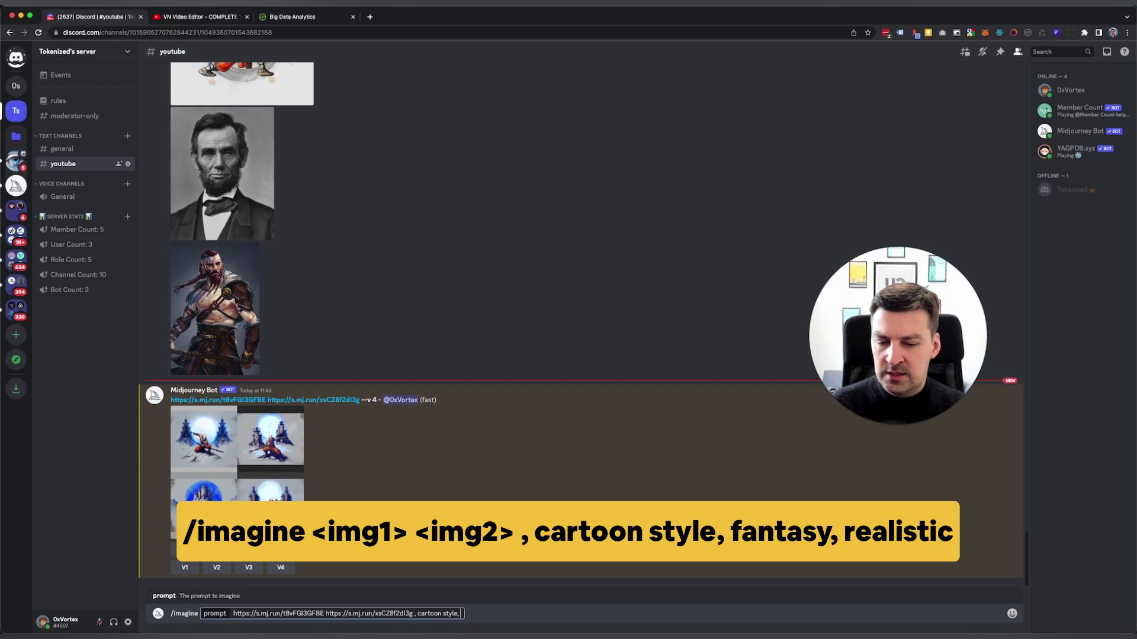
text(fantasy)
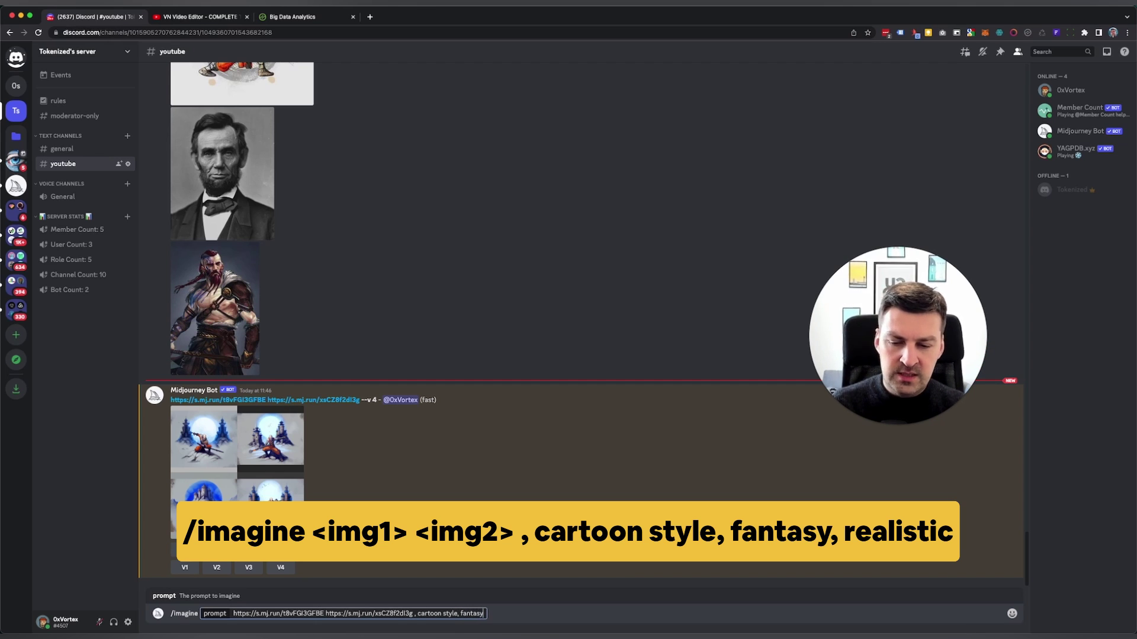
text( style, r)
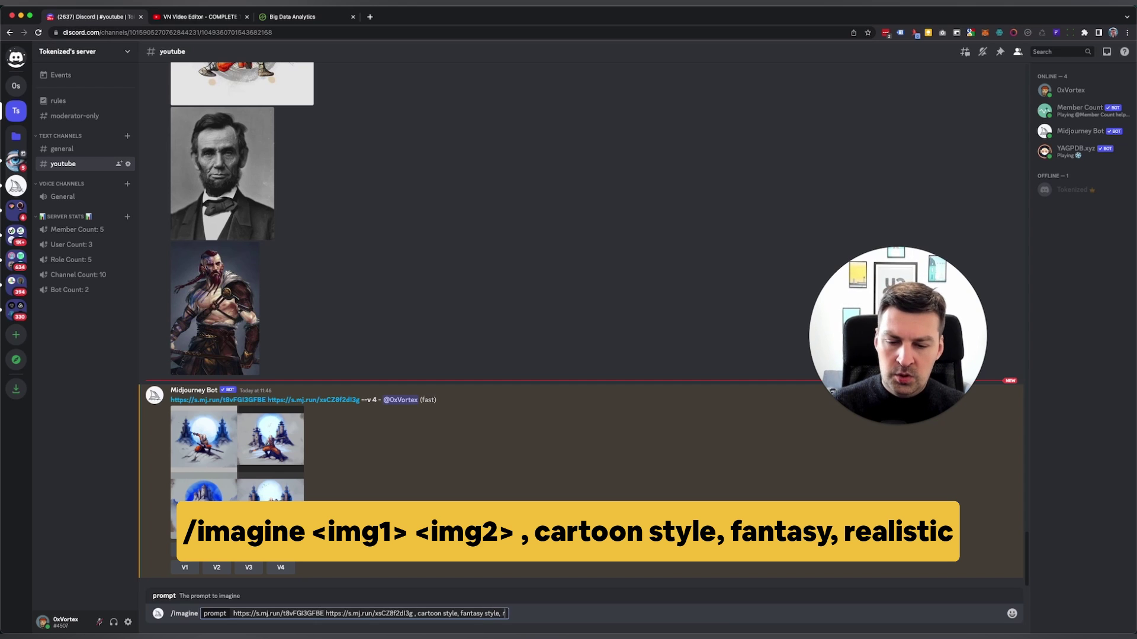
text(ealistic)
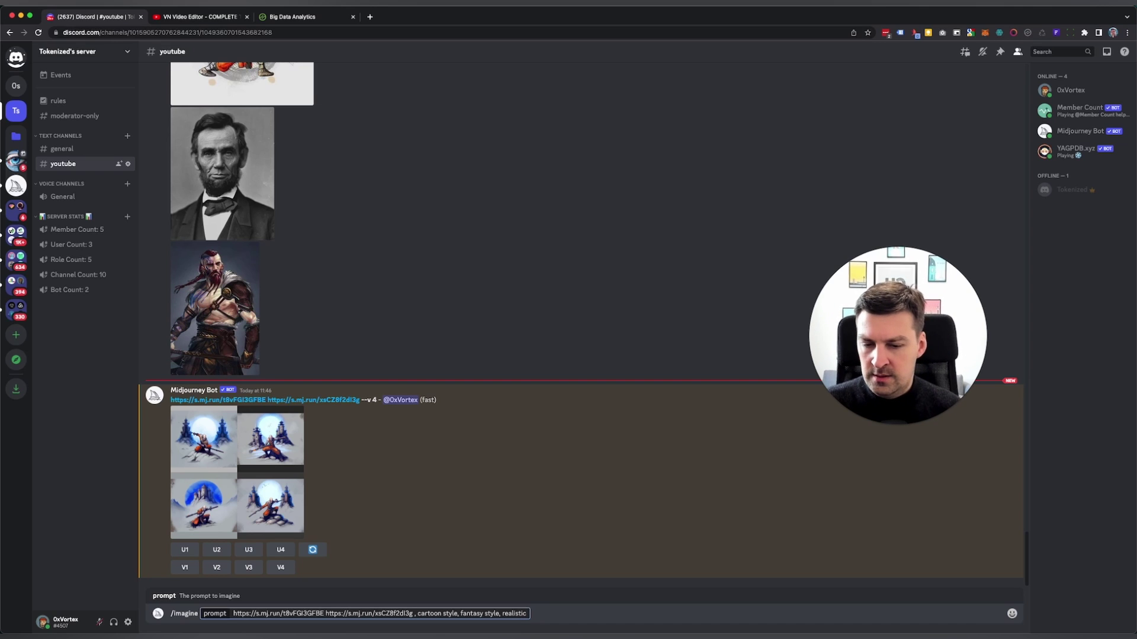
key(Return)
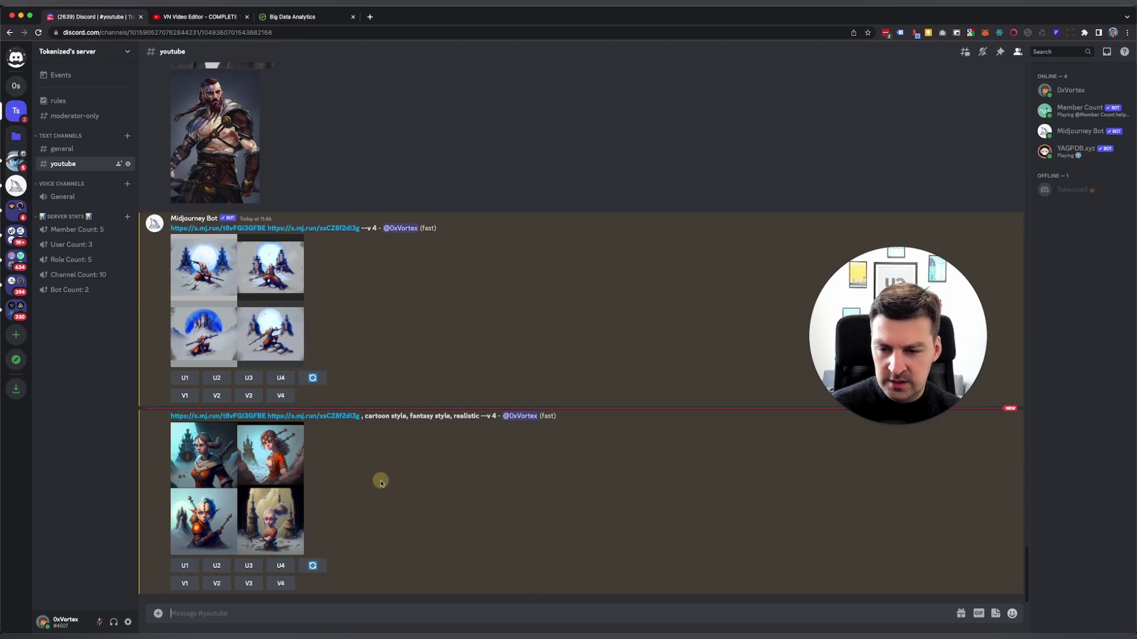
- View the cartoon fantasy and earlier monk grids full size, then select the cartoon prompt text
click(271, 477)
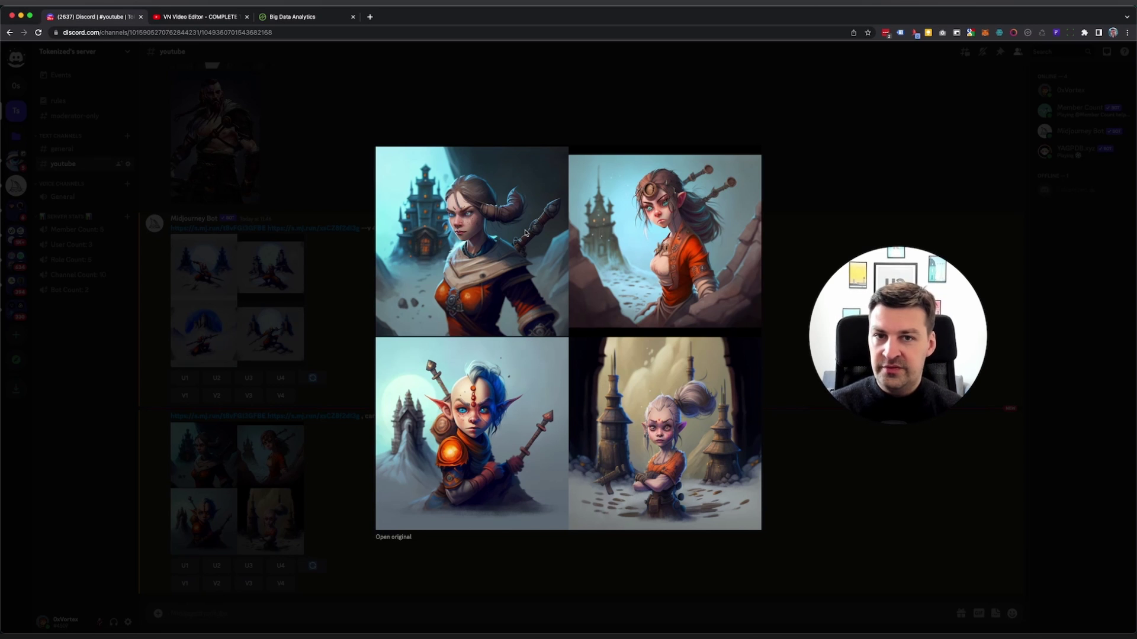
click(324, 245)
click(254, 312)
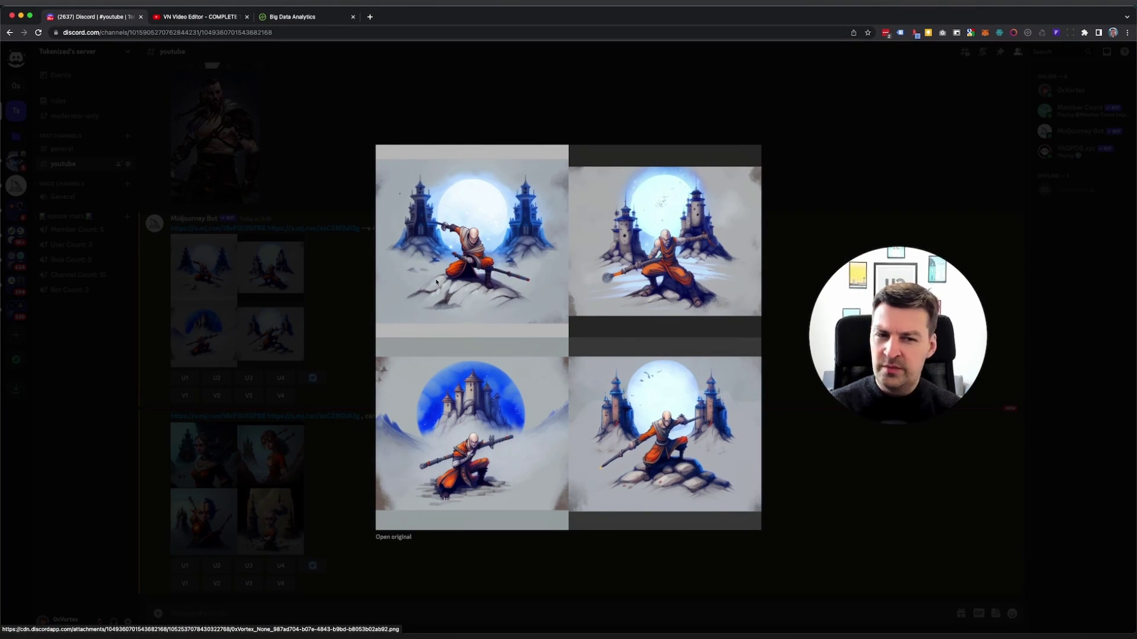
click(340, 426)
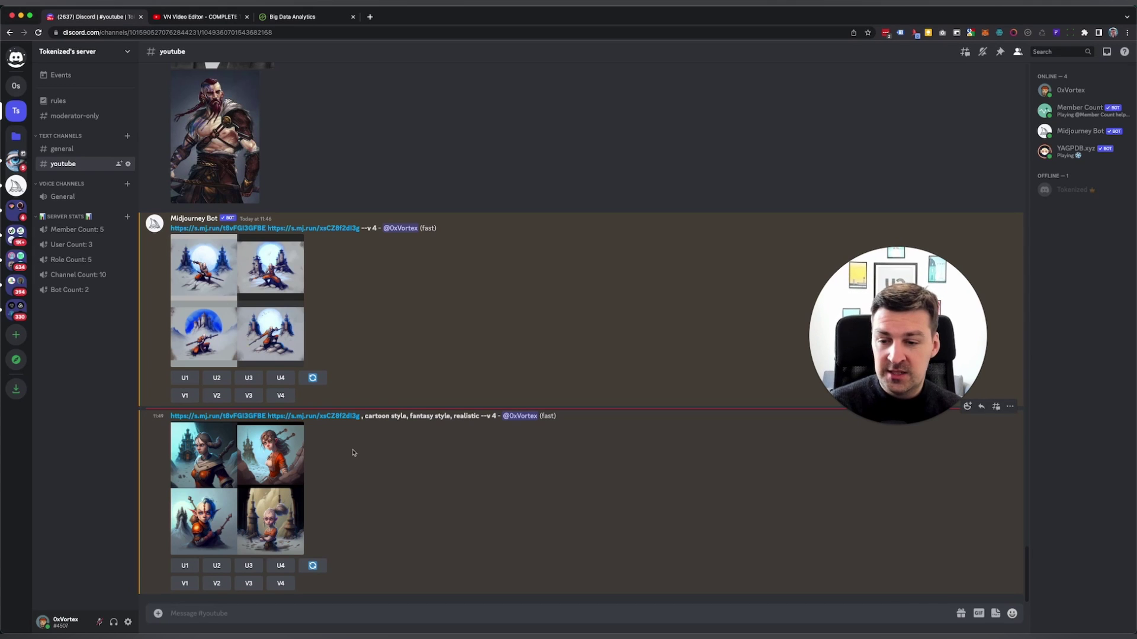
click(261, 488)
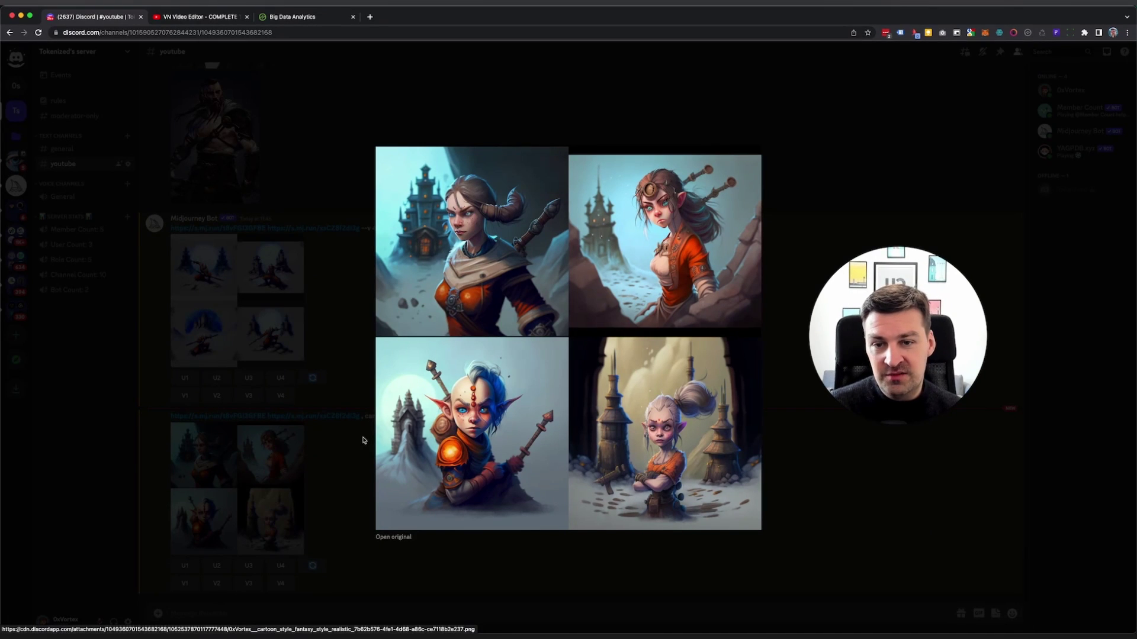
click(361, 441)
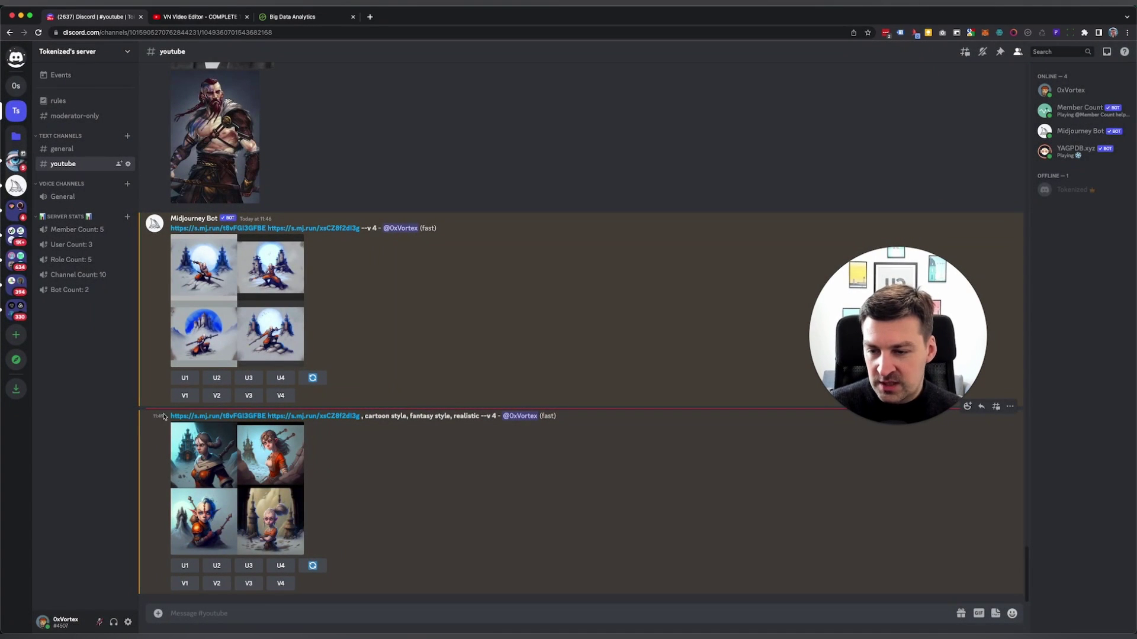
drag(167, 416, 480, 419)
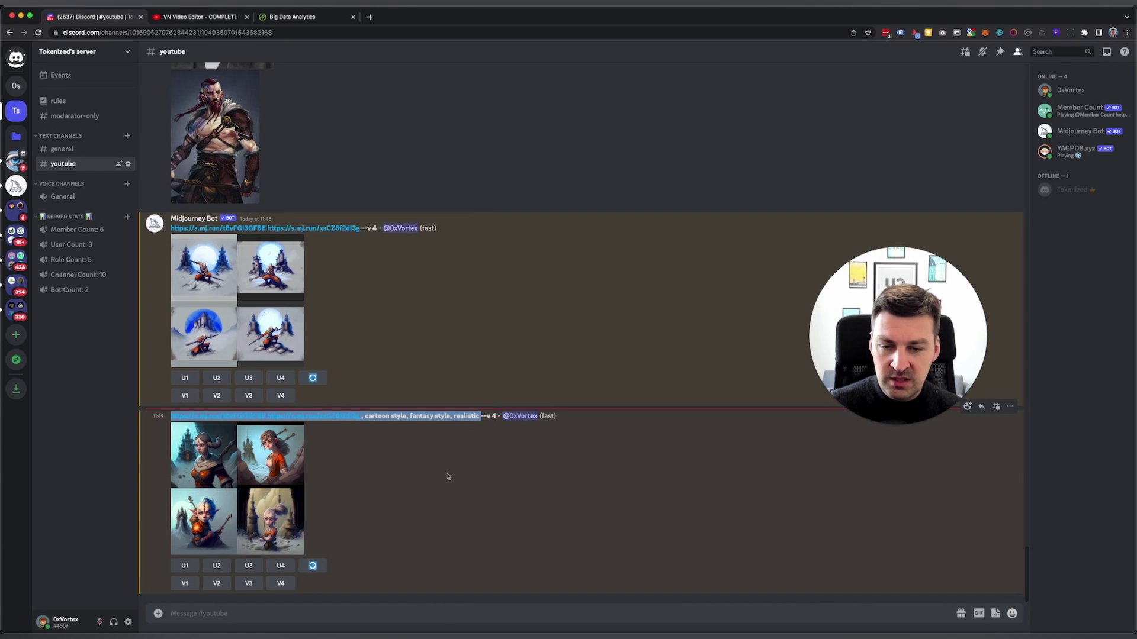
- Resend the copied prompt with ', male warrior marching towards castle' after the second link
click(269, 613)
text(/)
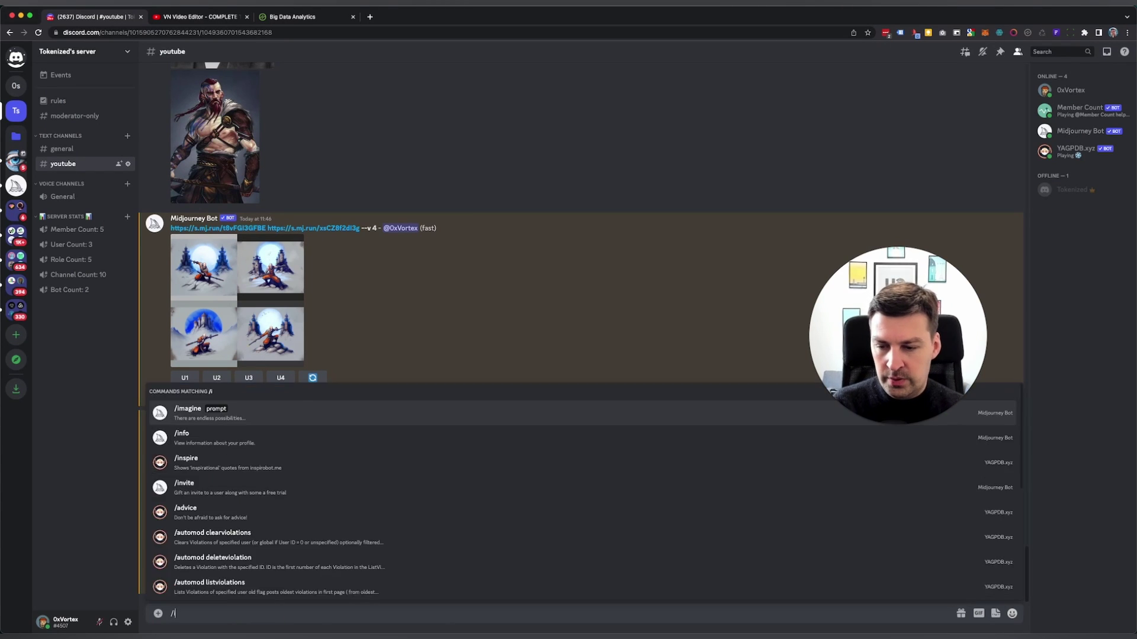
key(Return)
text(https://s.mj.run/t8vFGI3GFBE https://s.mj.run/xsCZ8f2dl3g , cartoon style, fantasy style, realistic)
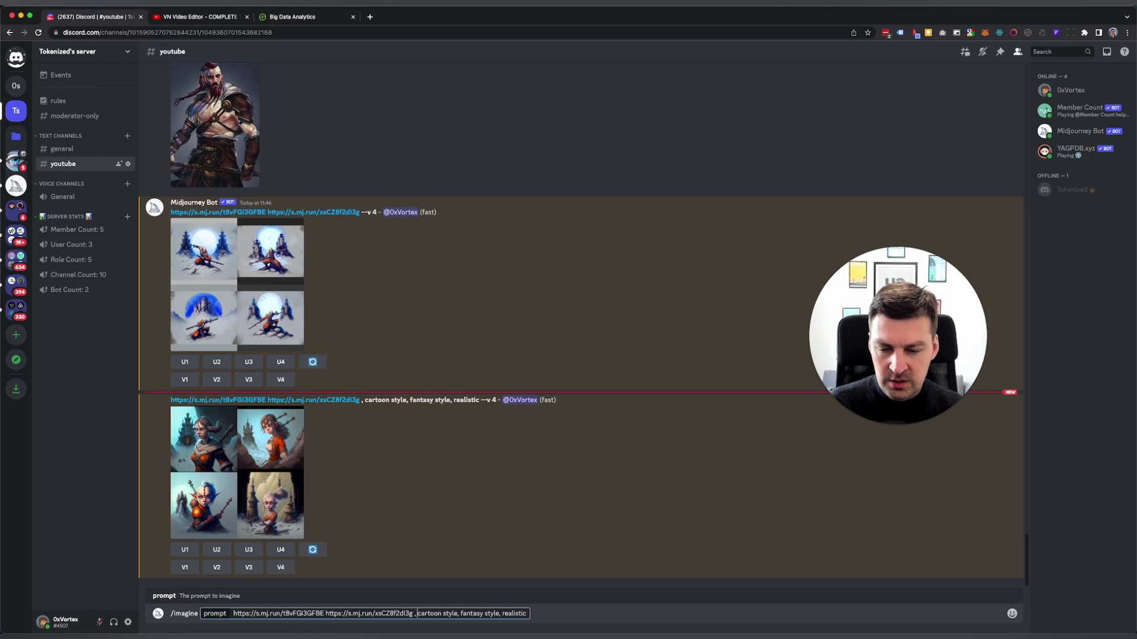
click(415, 613)
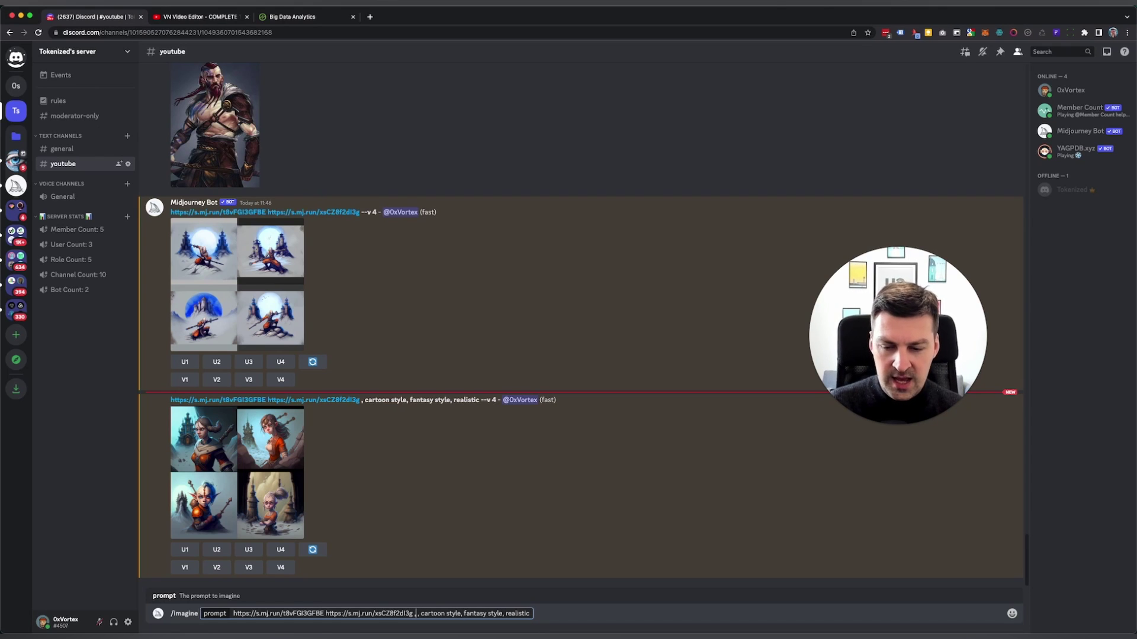
text(,)
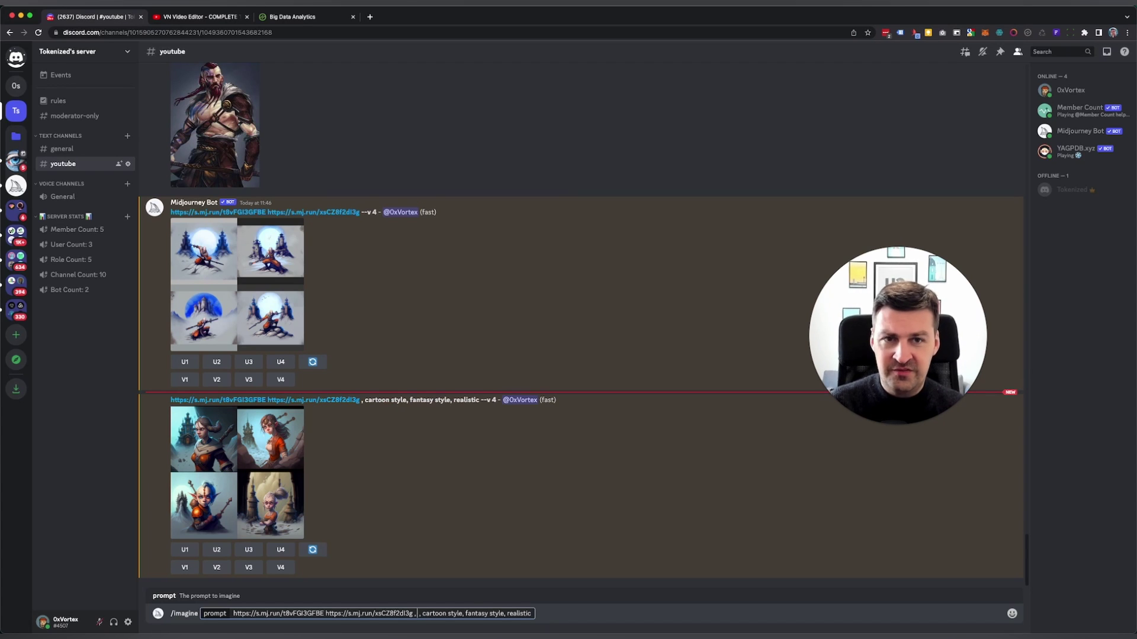
text(male warrior)
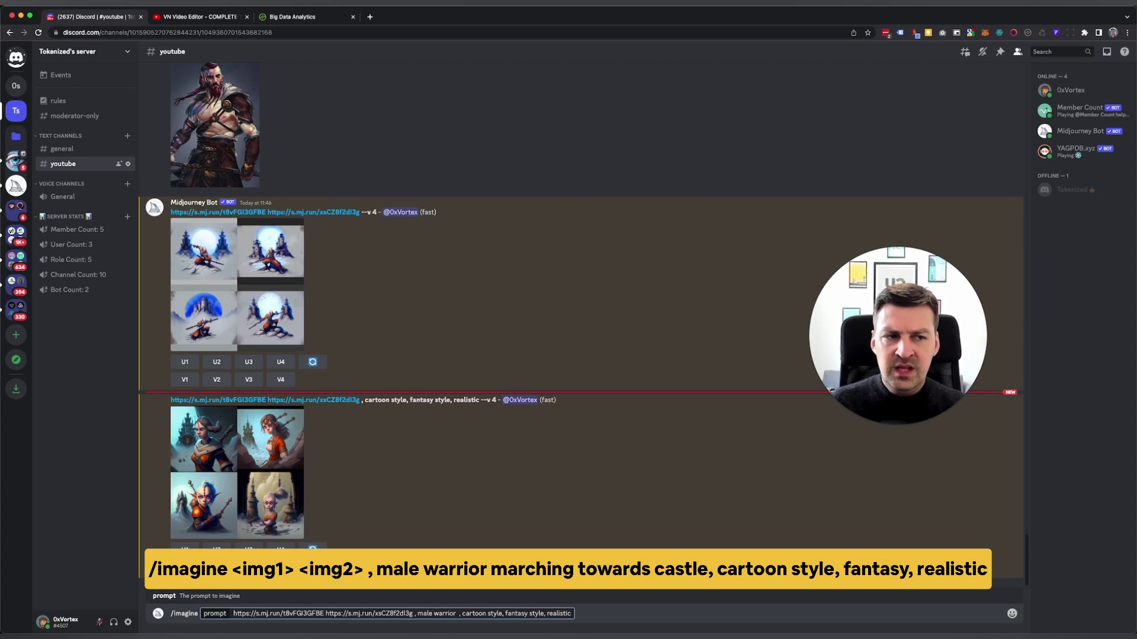
text( marching towards)
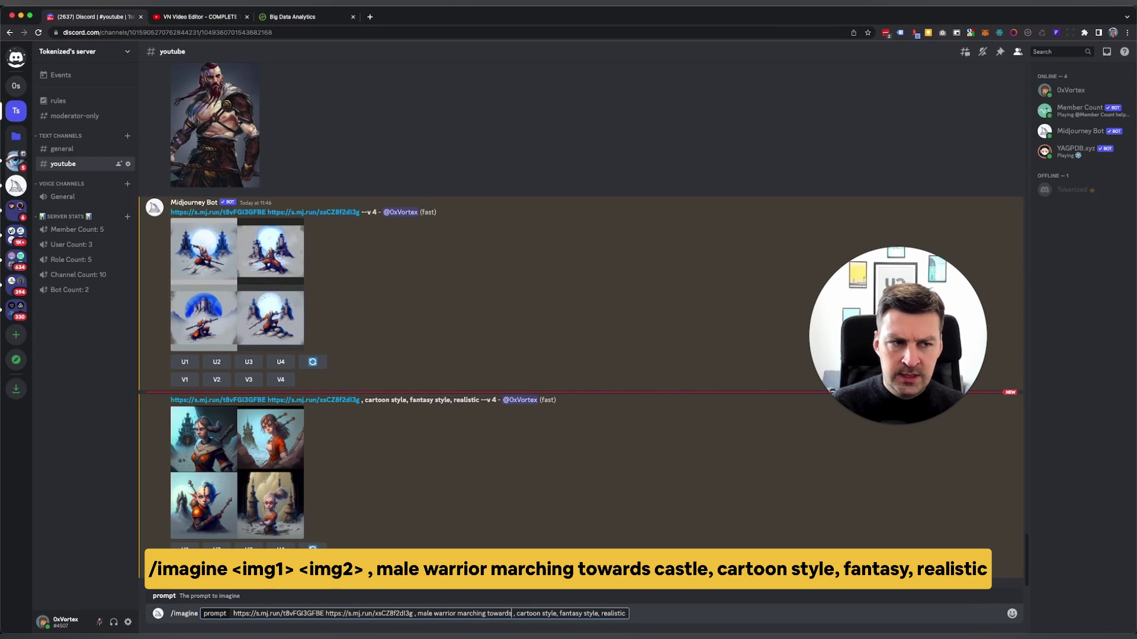
text( castle)
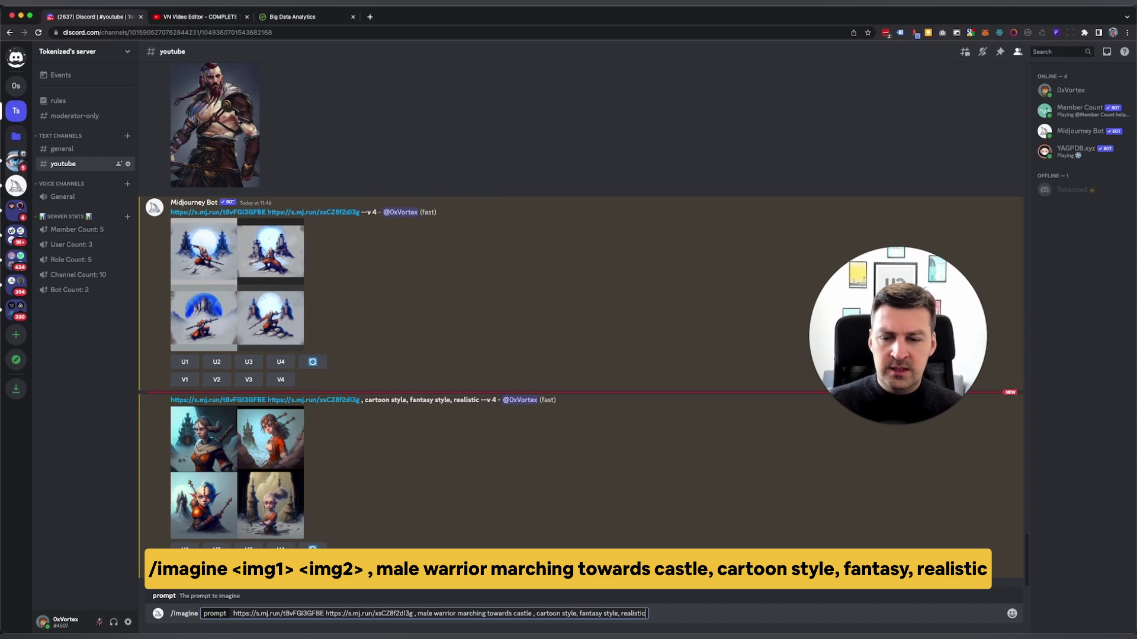
key(Return)
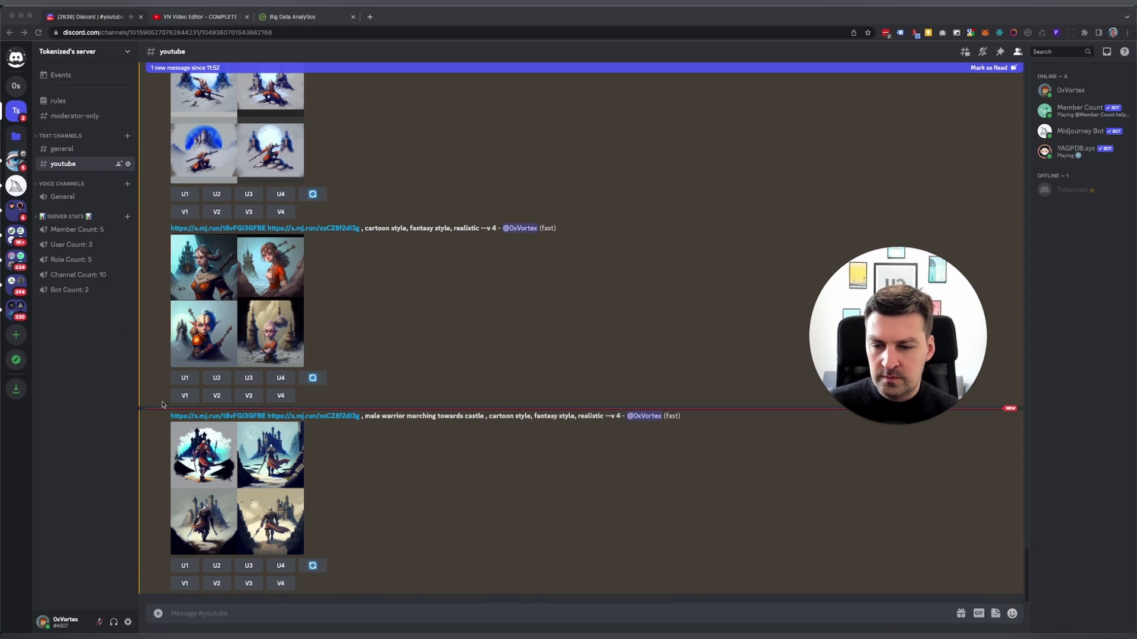
click(243, 482)
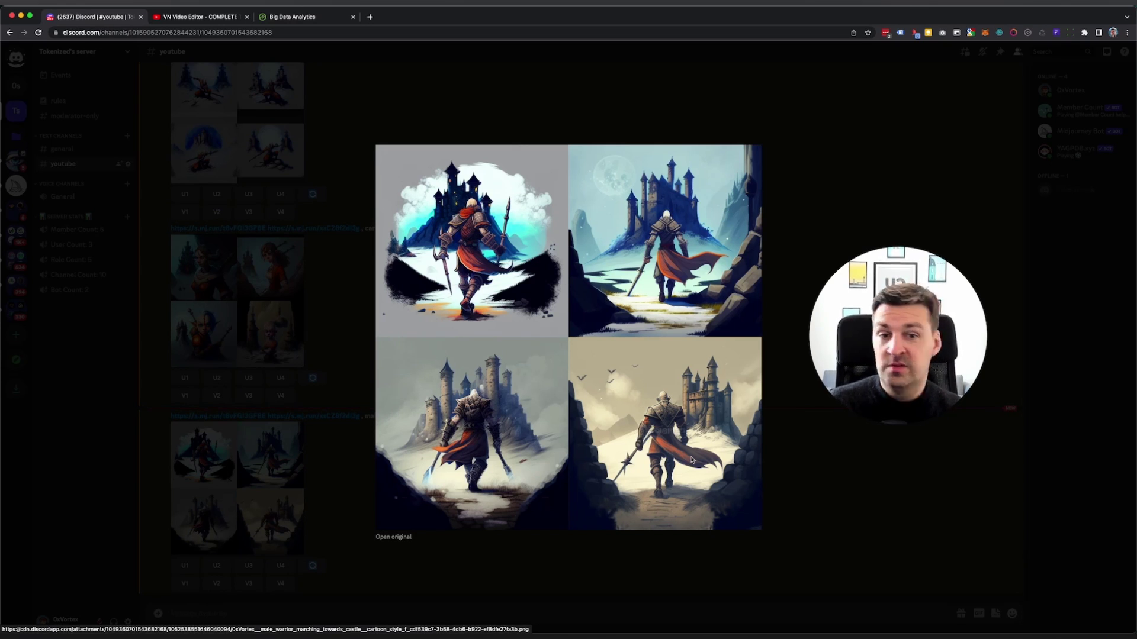
click(332, 283)
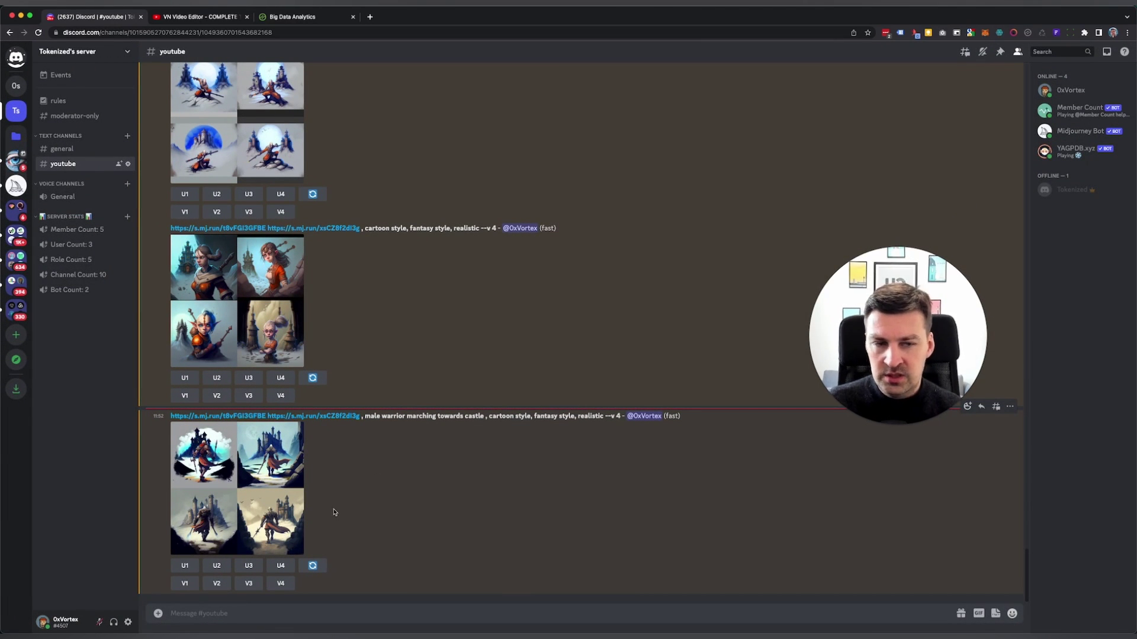
- Copy the web address of the original abraham-lincoln.jpg photo
click(290, 609)
scroll(366, 496, up, 5)
scroll(363, 495, up, 10)
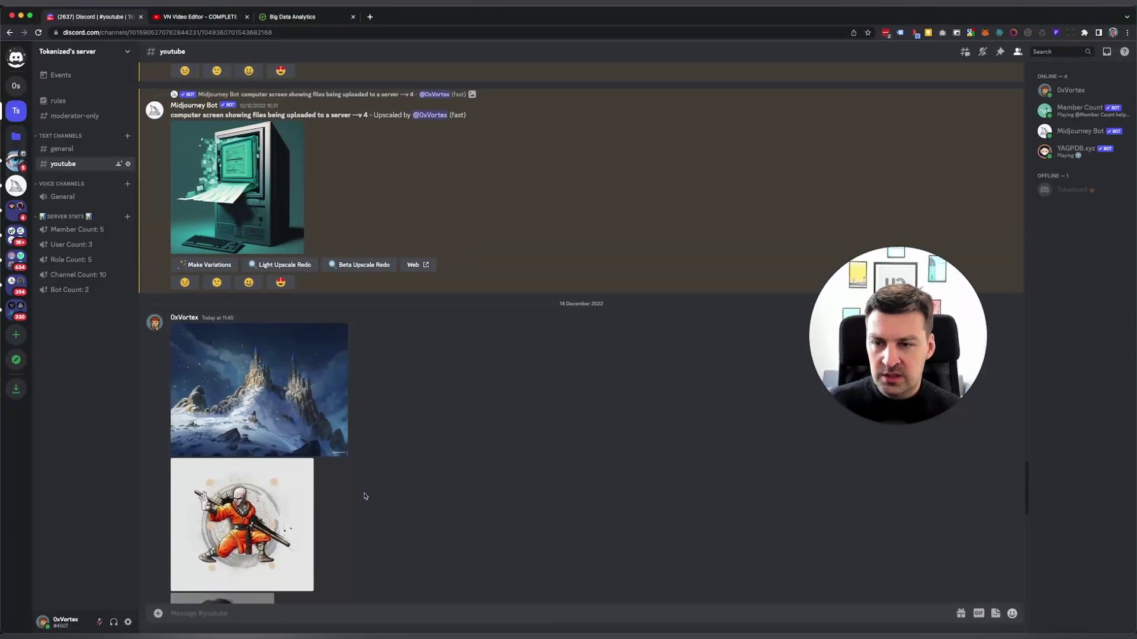
scroll(355, 490, down, 6)
click(219, 296)
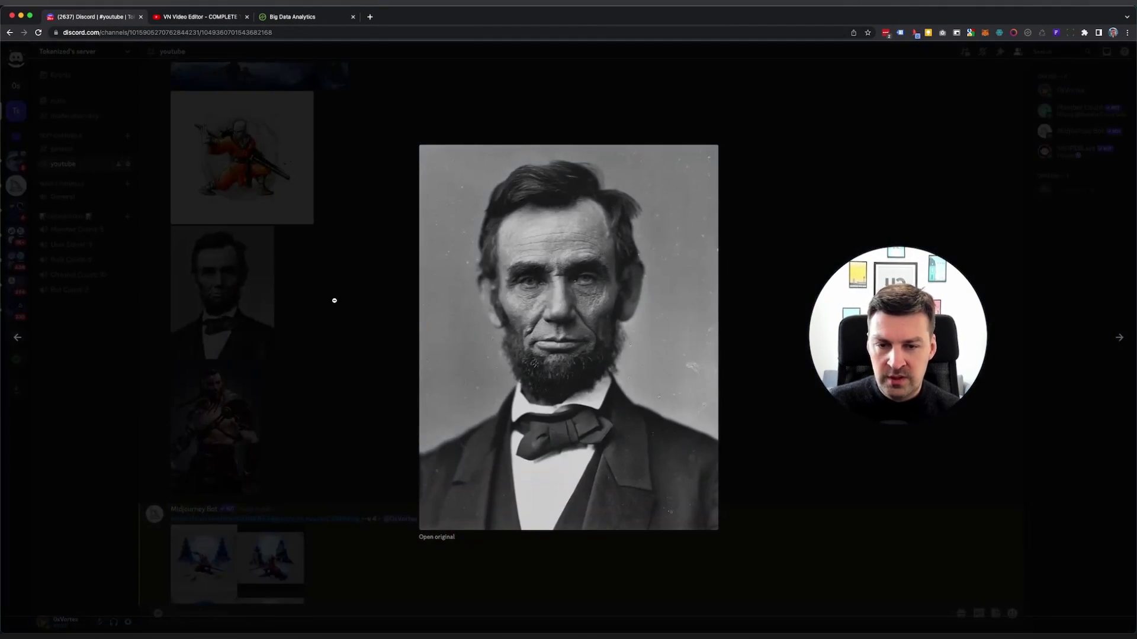
click(437, 539)
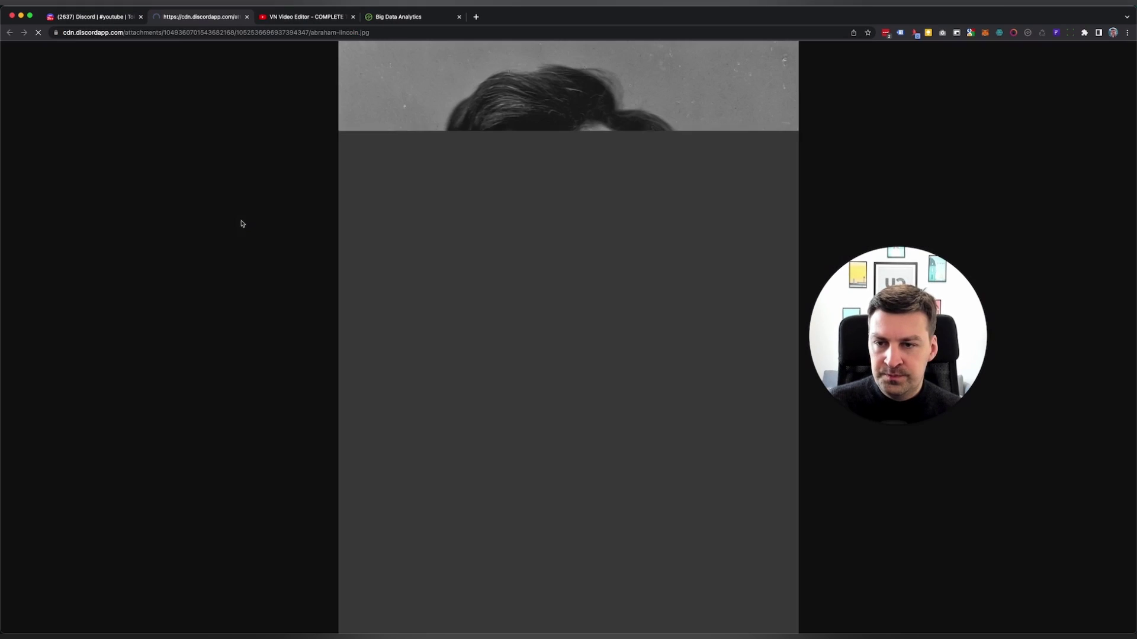
right_click(424, 240)
click(468, 277)
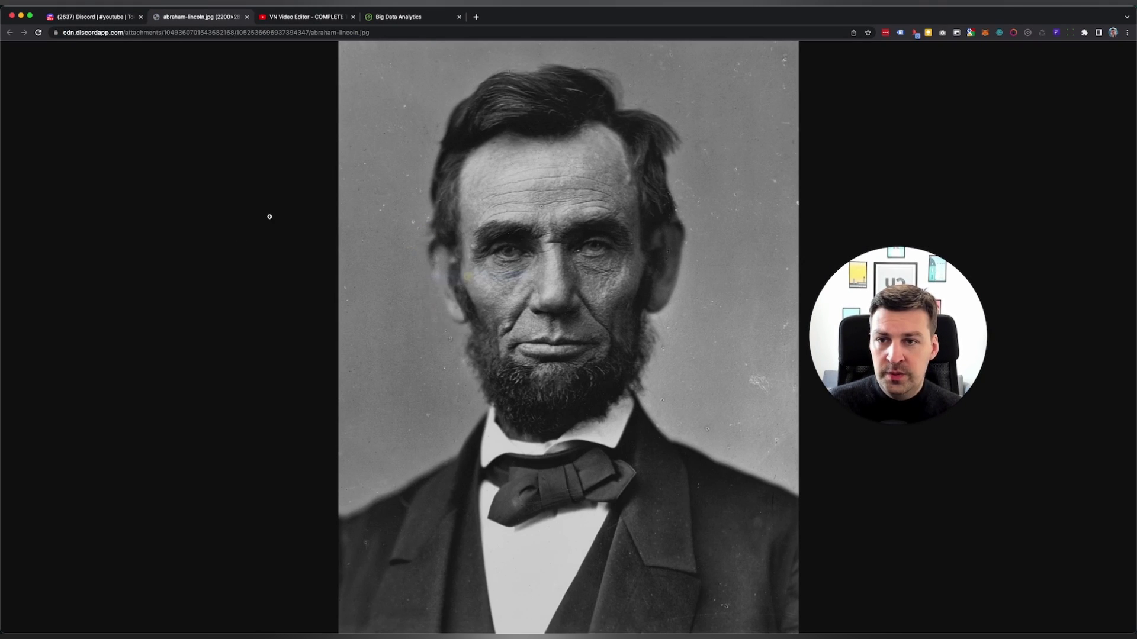
key(super+w)
click(271, 218)
scroll(293, 366, down, 5)
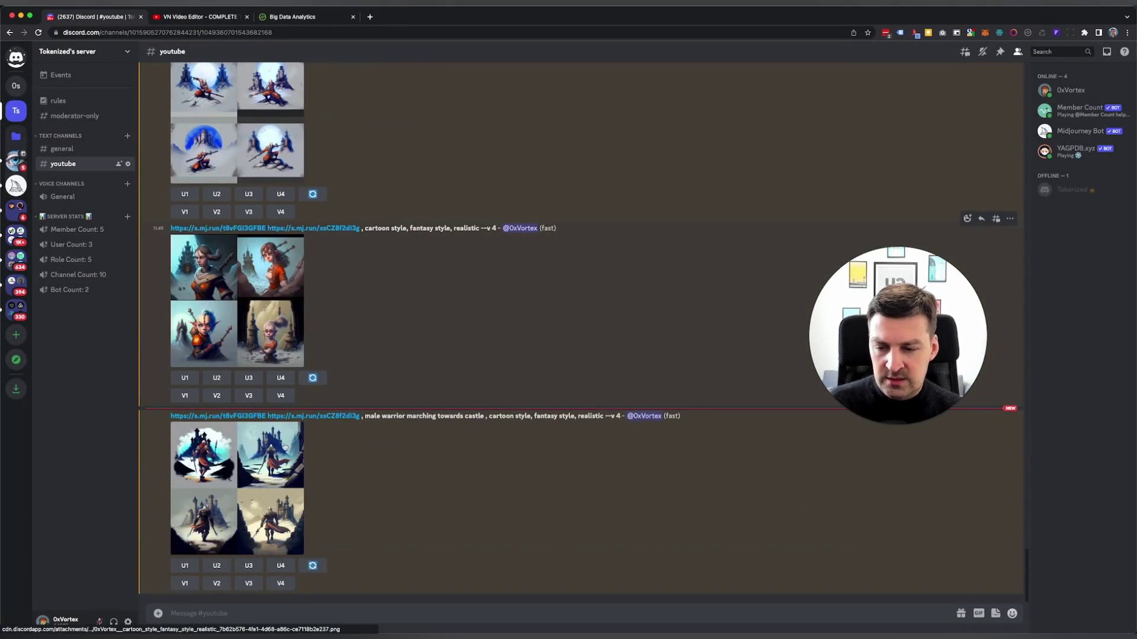
- Start an /imagine prompt with the Lincoln image address pasted in
click(262, 612)
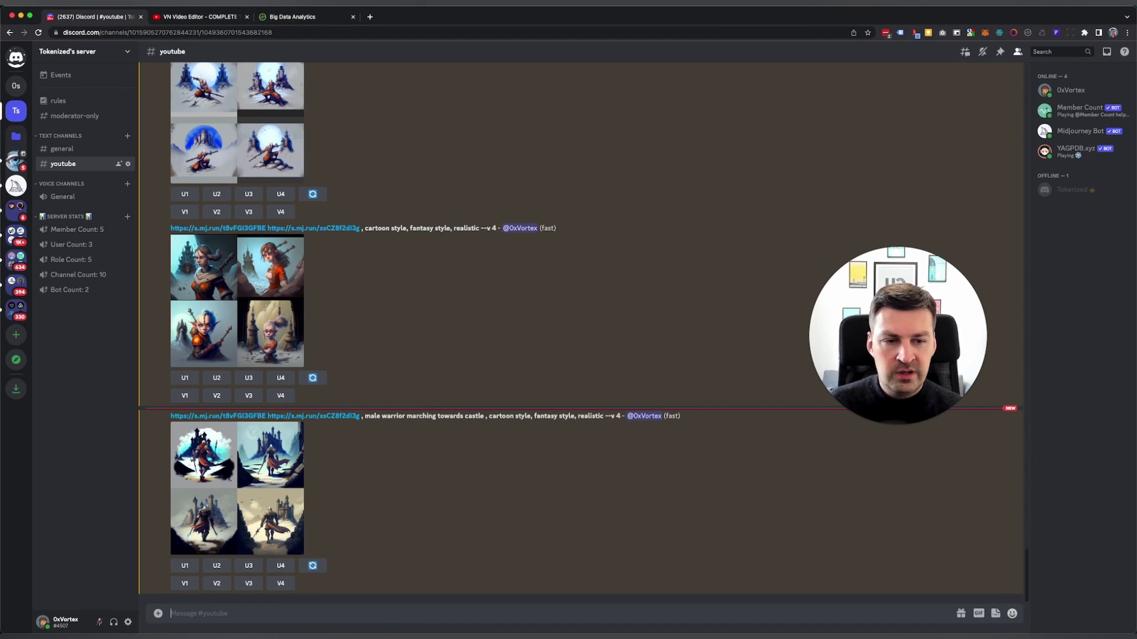
text(/imag)
key(Tab)
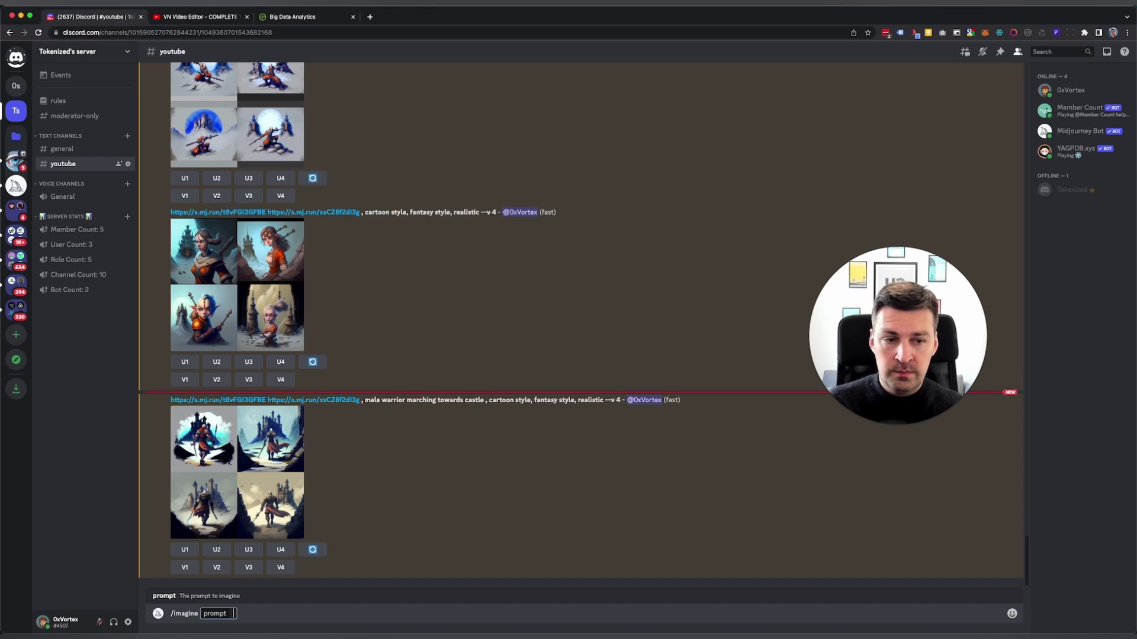
key(super+v)
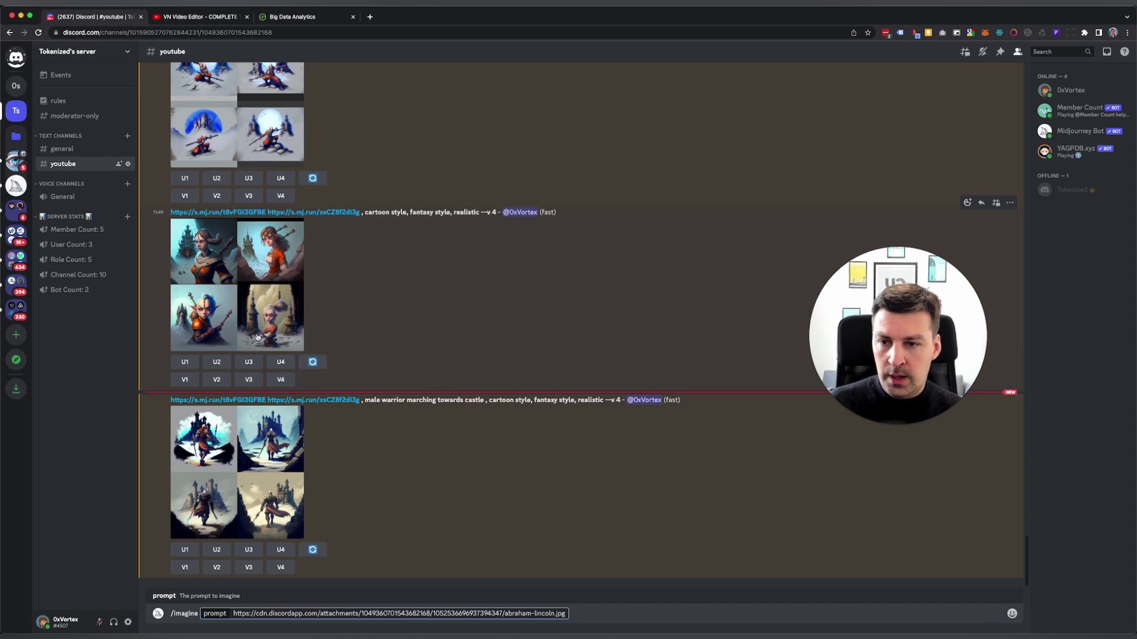
- Copy the viking-warrior.jpg address and paste it after the Lincoln link
scroll(230, 323, up, 10)
scroll(230, 322, down, 5)
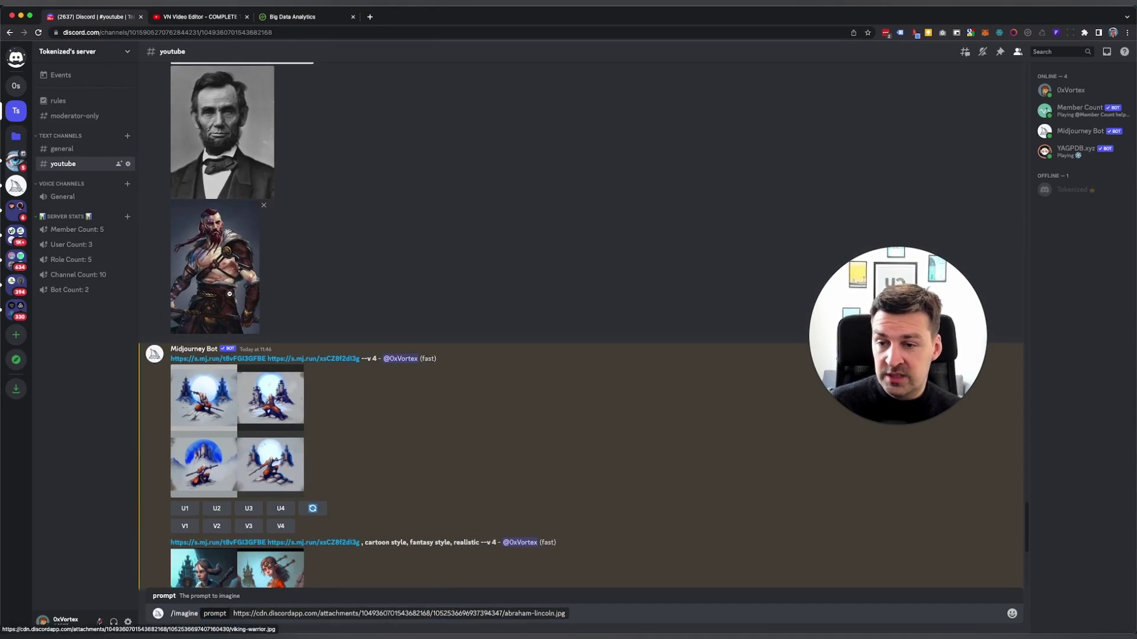
click(231, 297)
click(450, 537)
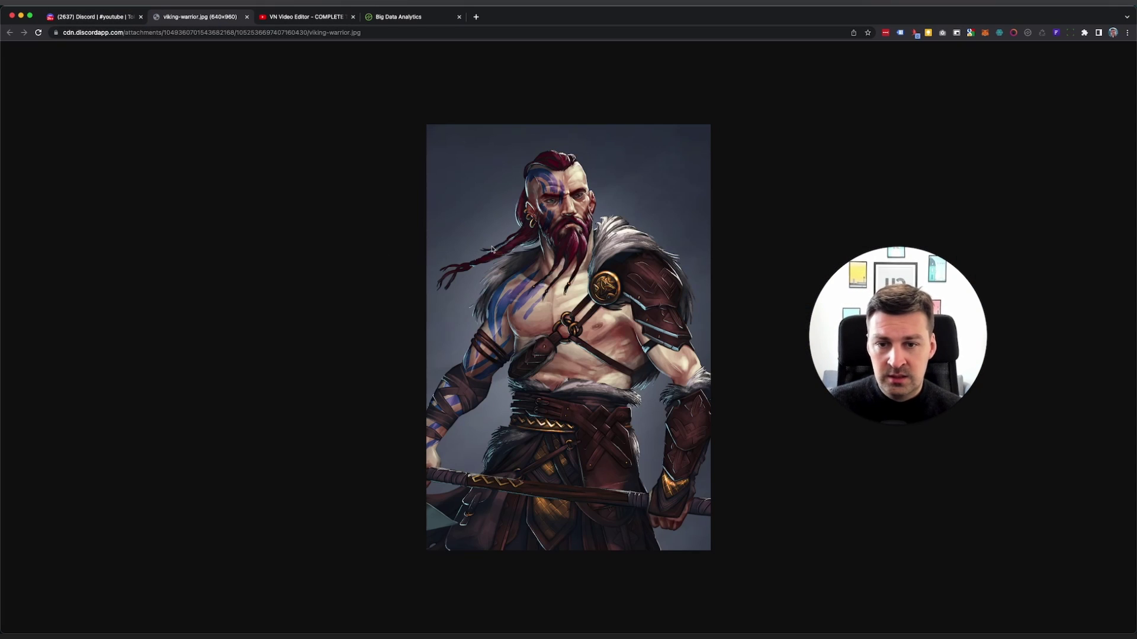
right_click(494, 248)
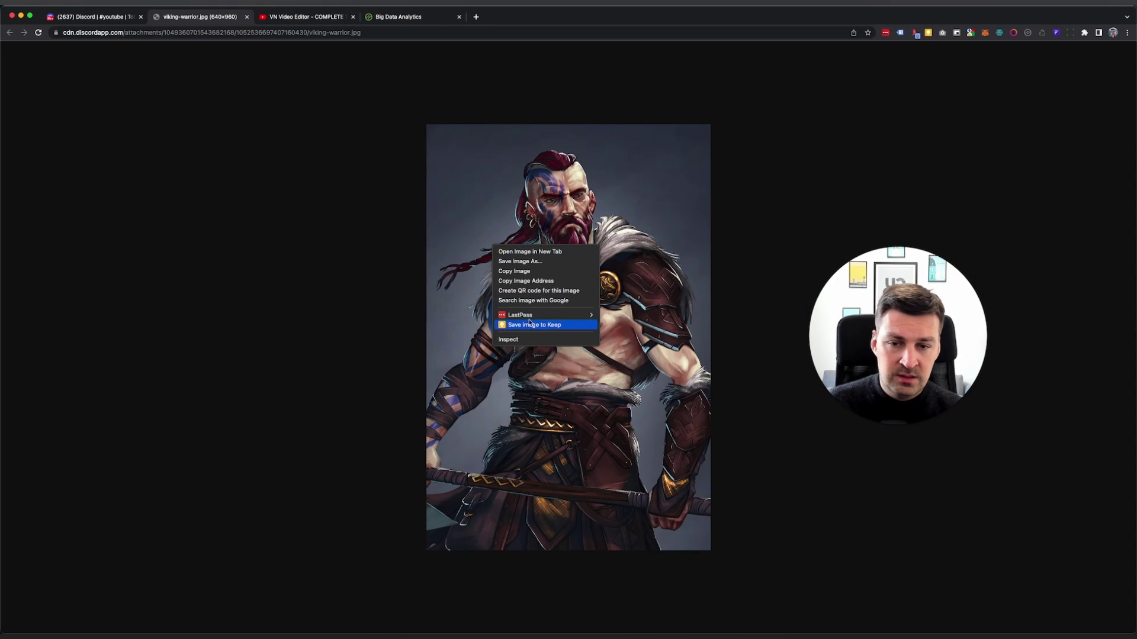
click(522, 280)
middle_click(154, 22)
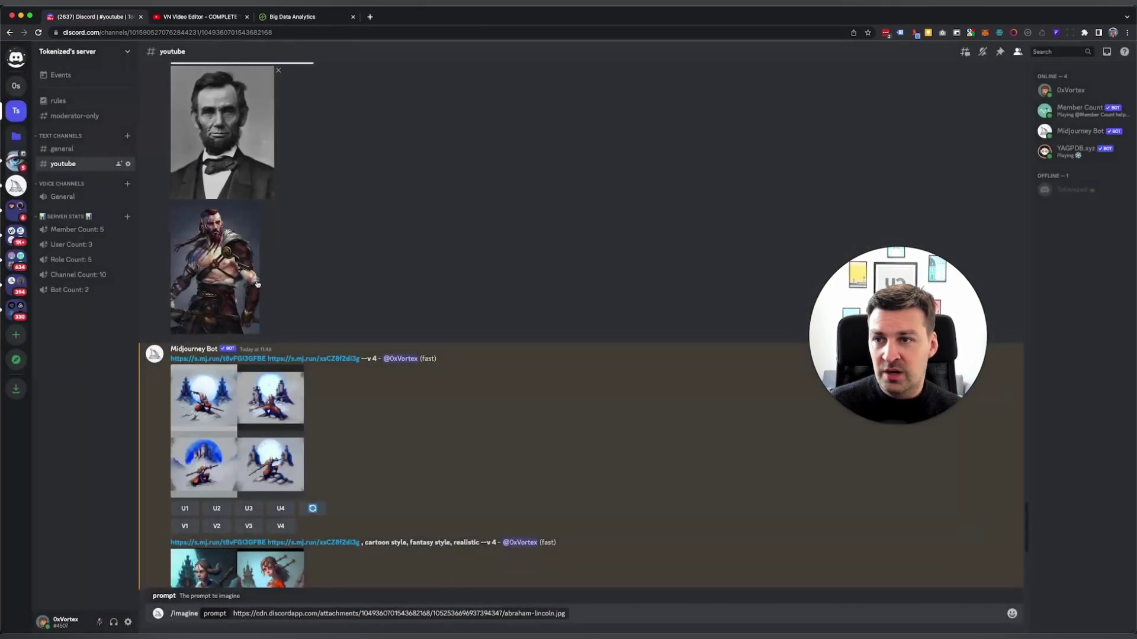
scroll(389, 355, down, 10)
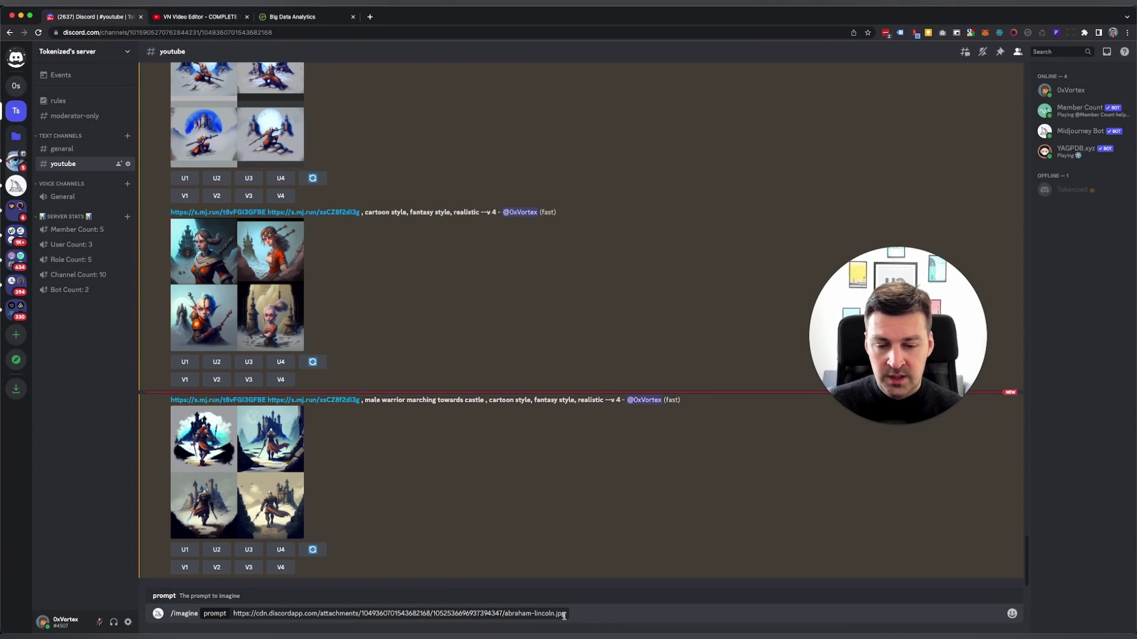
click(567, 614)
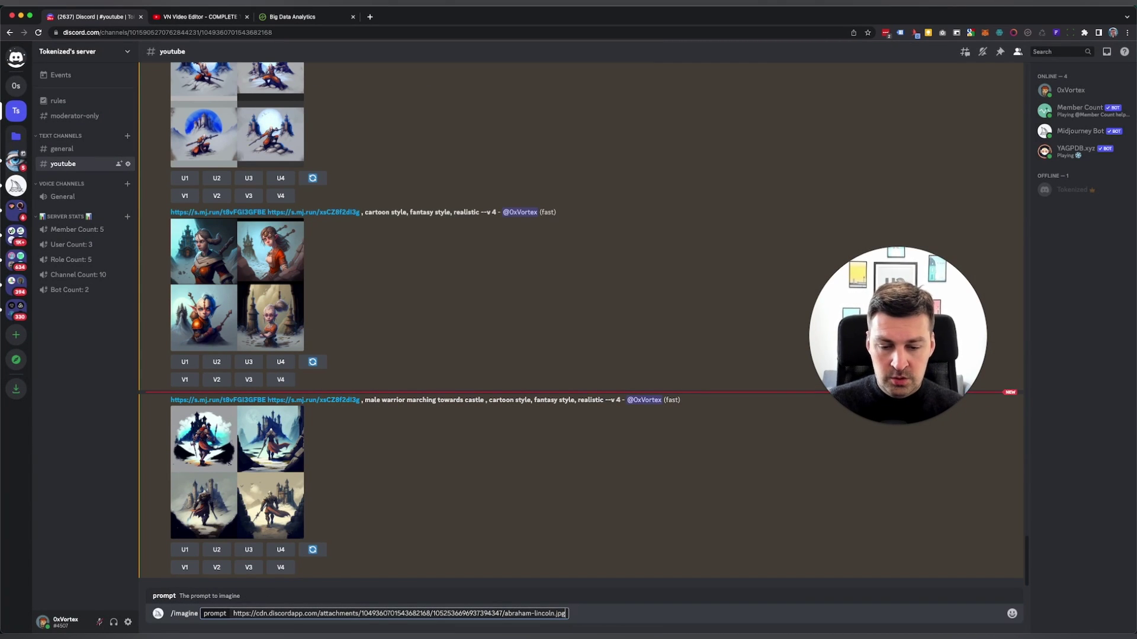
key(super+v)
click(391, 470)
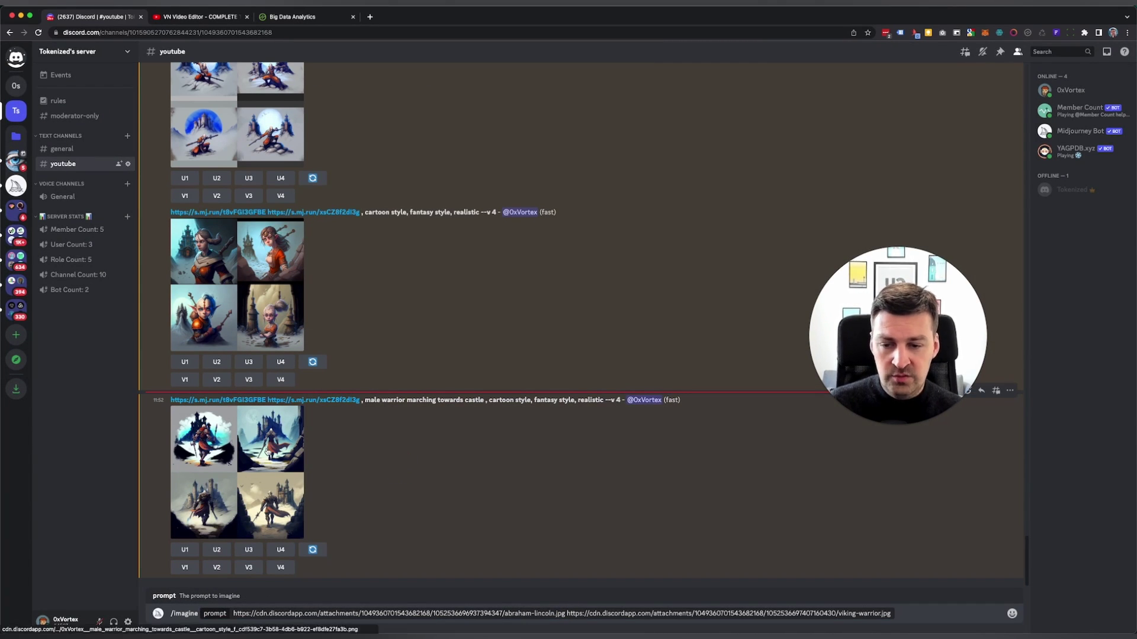
- Reopen the original Lincoln image to check it, then return to the imagine prompt
scroll(266, 451, up, 15)
scroll(246, 389, down, 6)
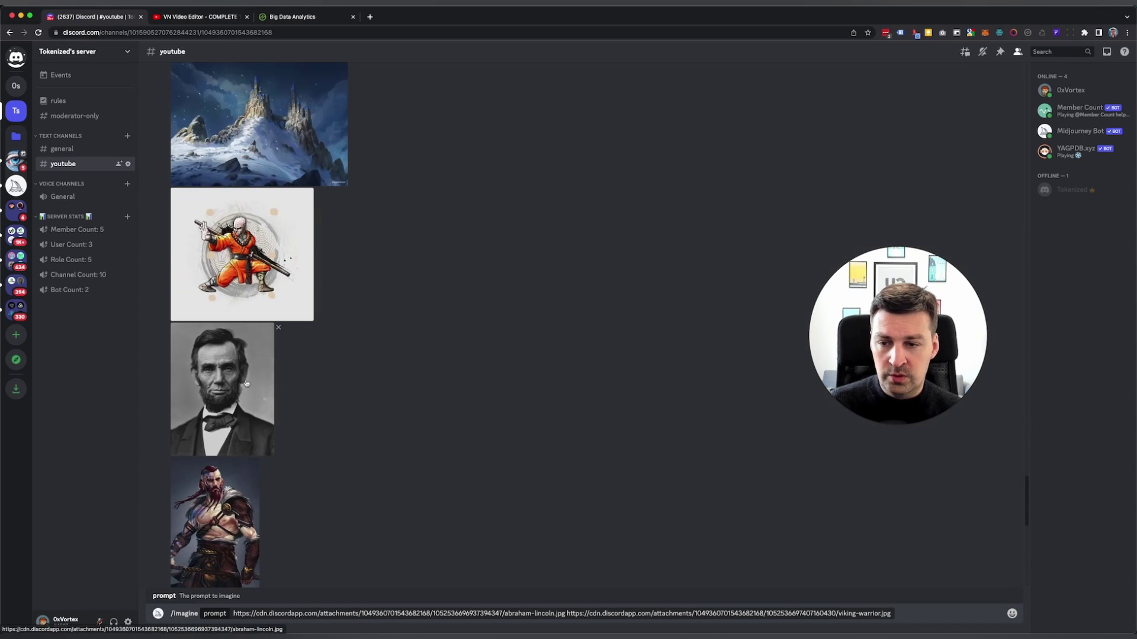
click(225, 385)
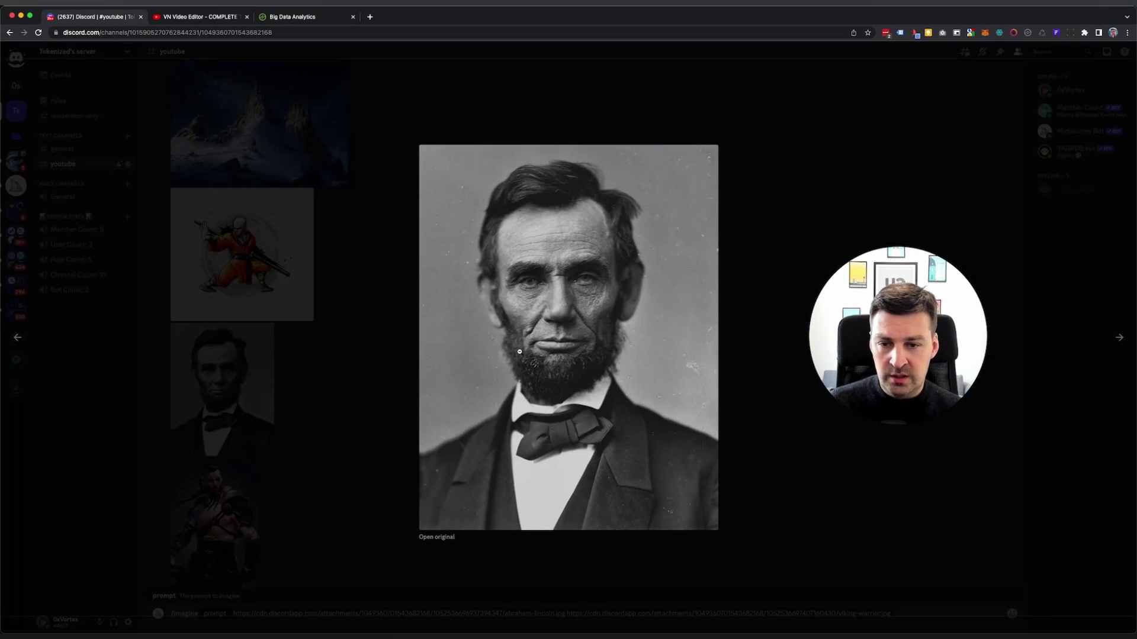
click(437, 539)
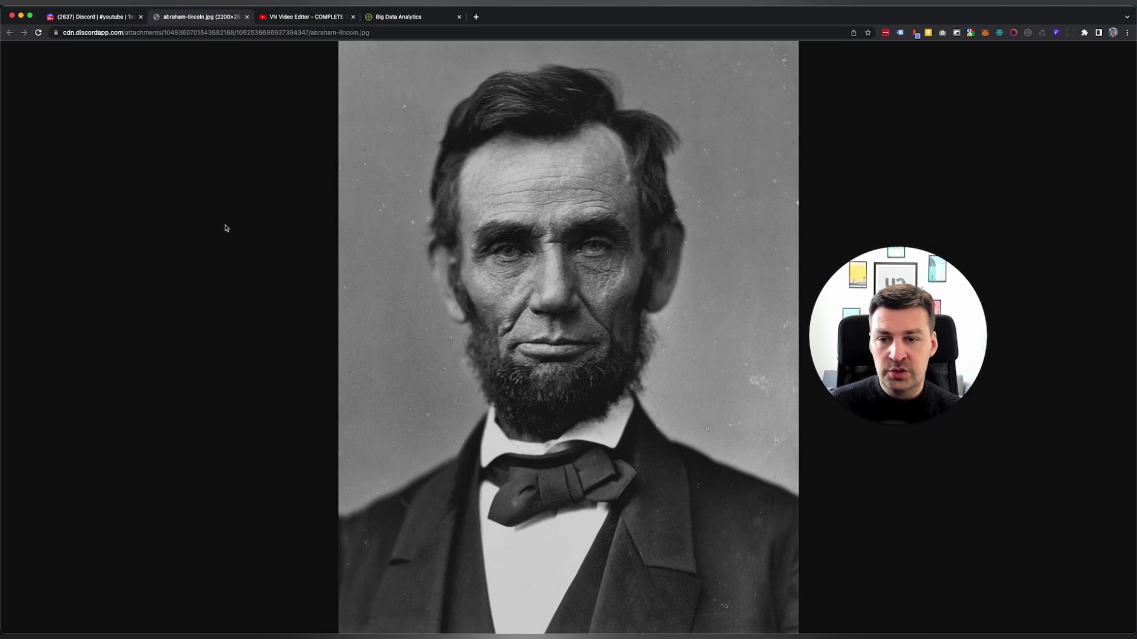
right_click(513, 264)
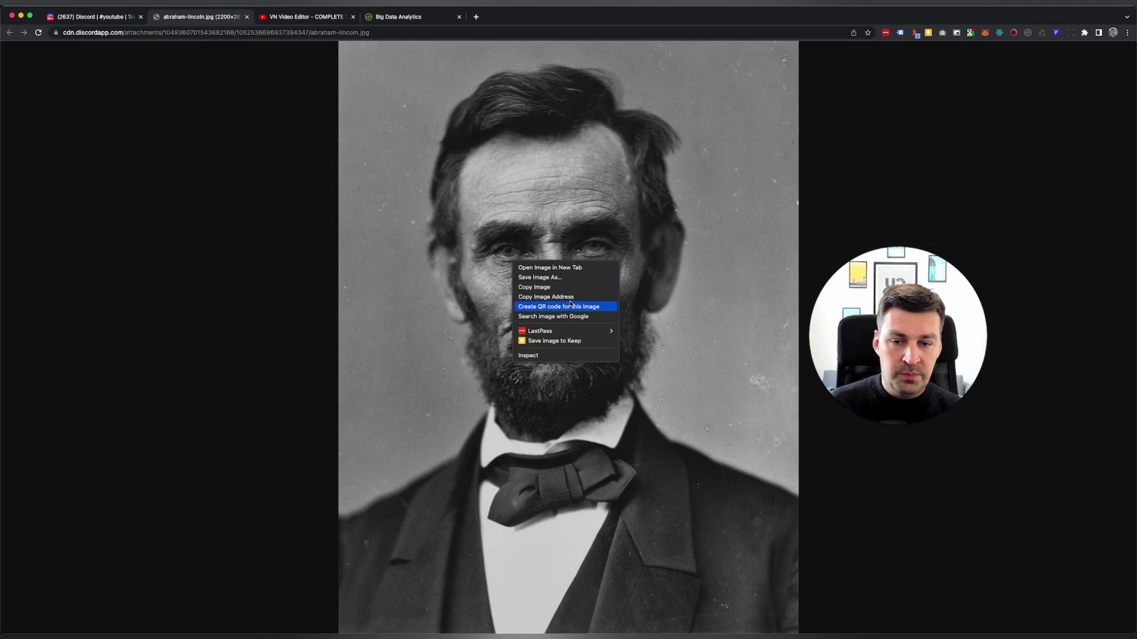
click(450, 283)
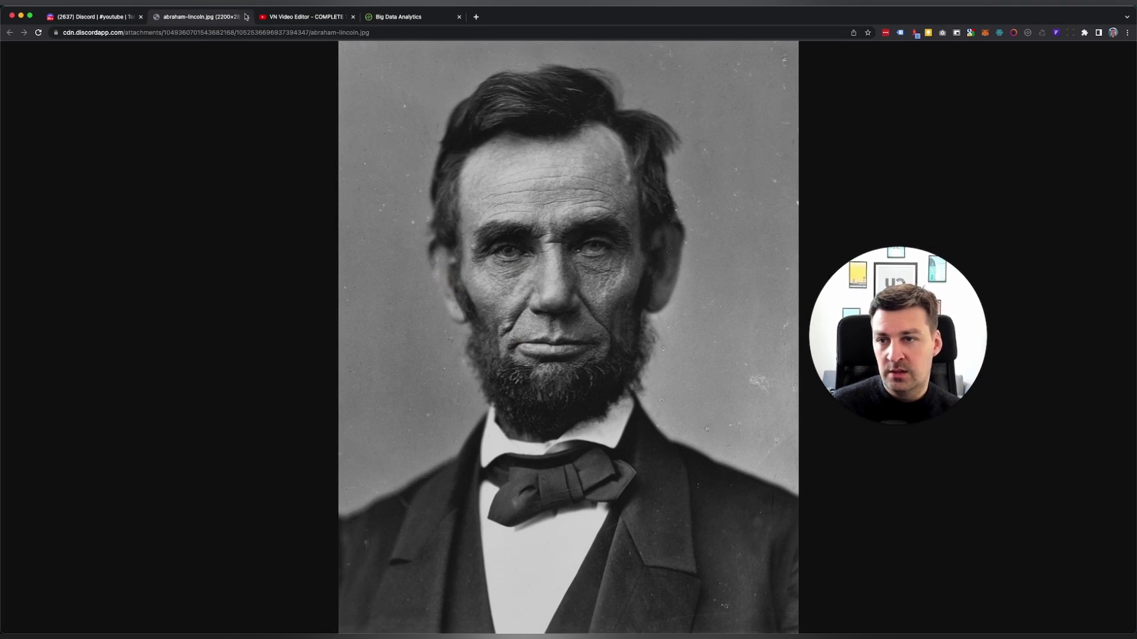
click(247, 17)
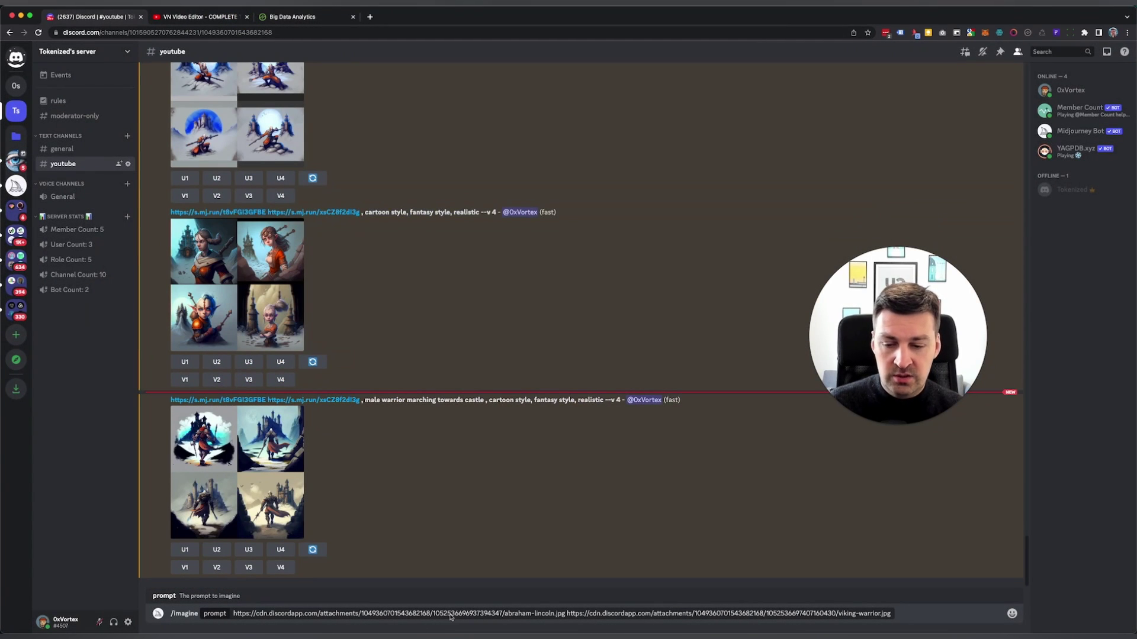
click(866, 613)
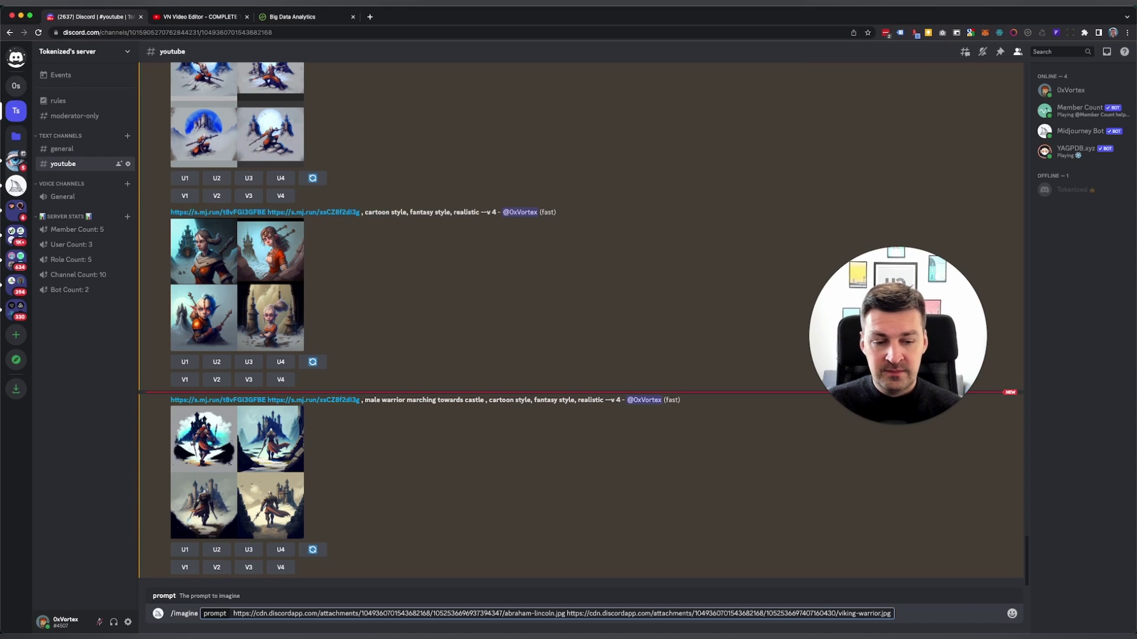
- Send the Lincoln–viking blend, then open and close both linked source images to check them
key(Return)
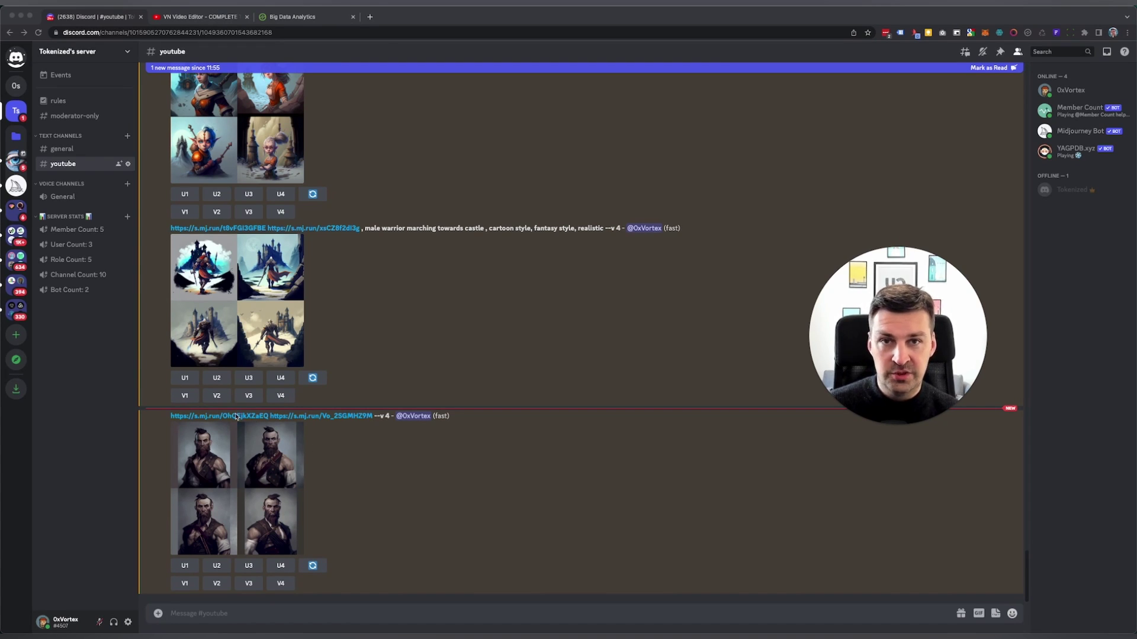
click(161, 420)
click(197, 417)
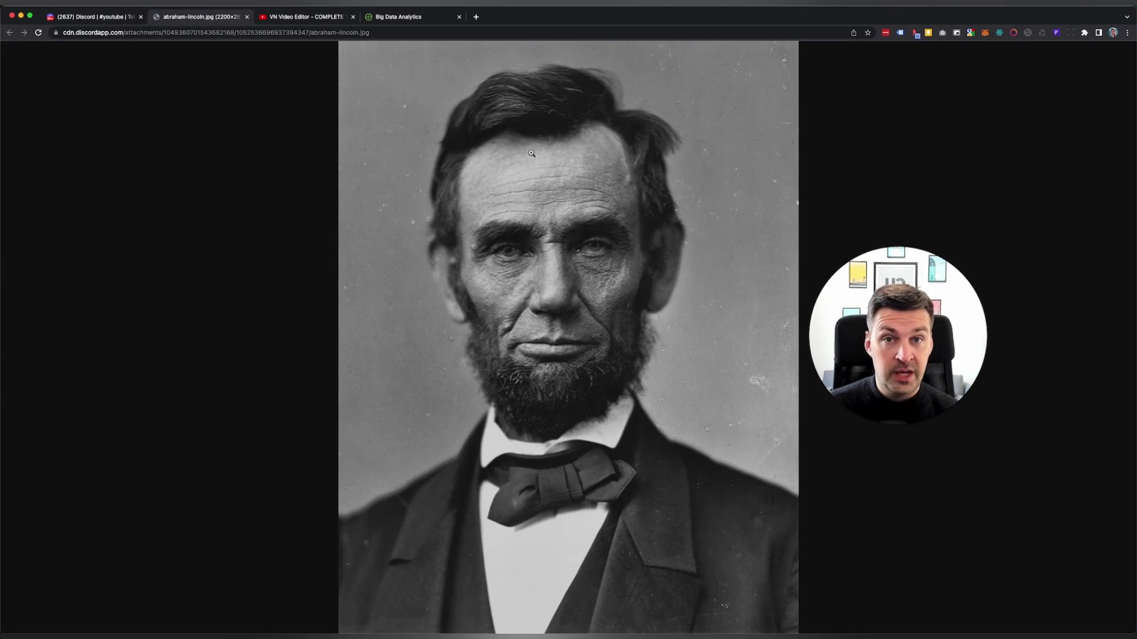
click(247, 17)
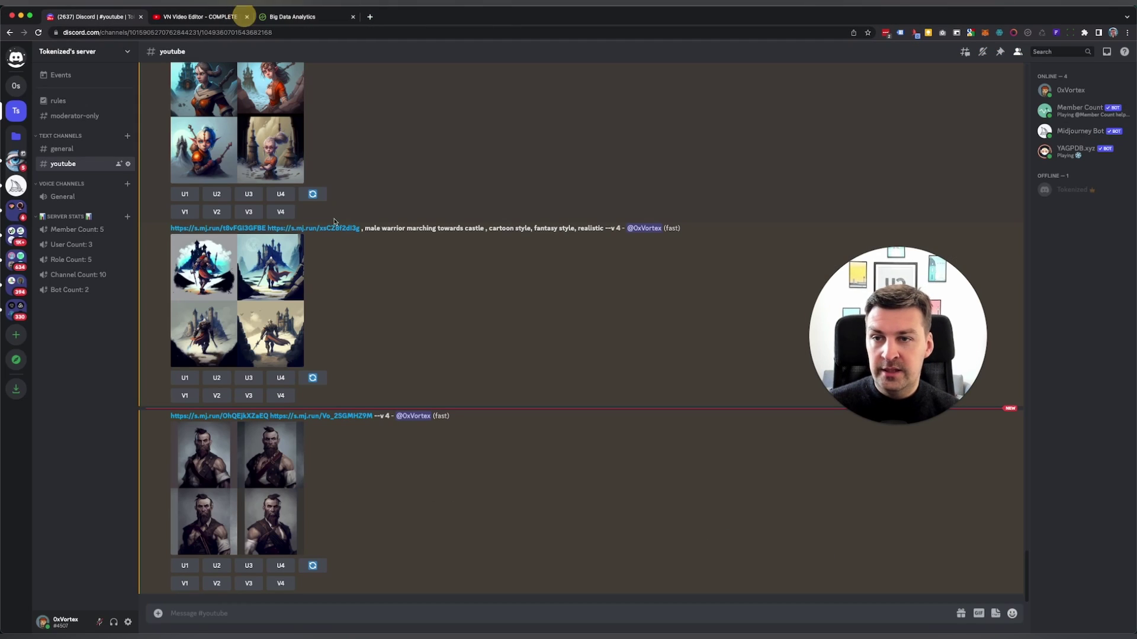
click(322, 418)
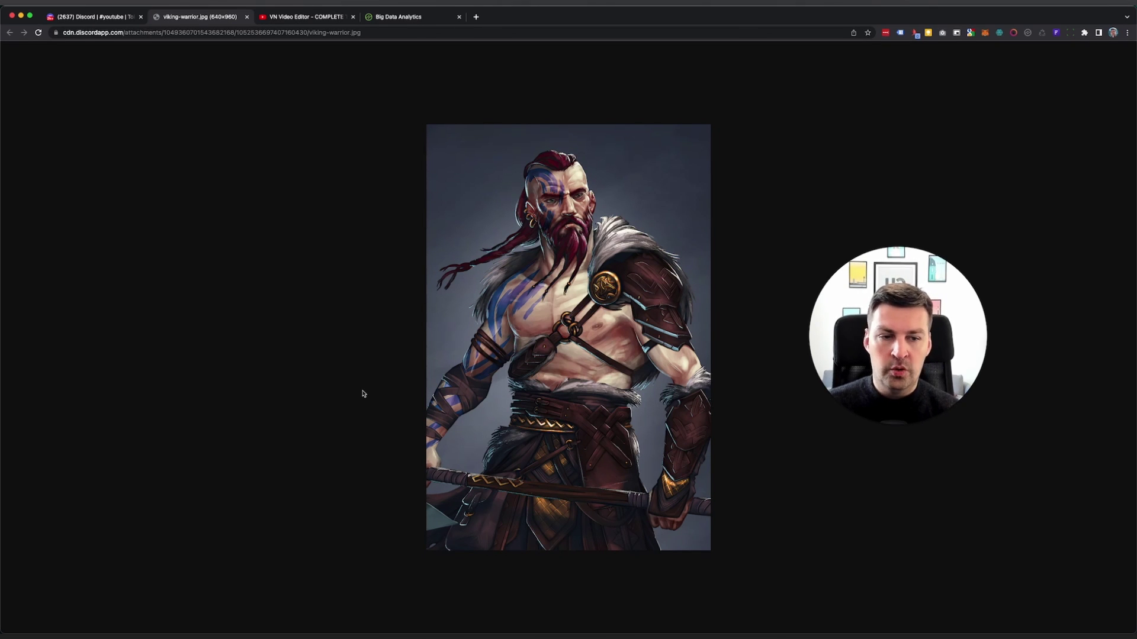
click(247, 16)
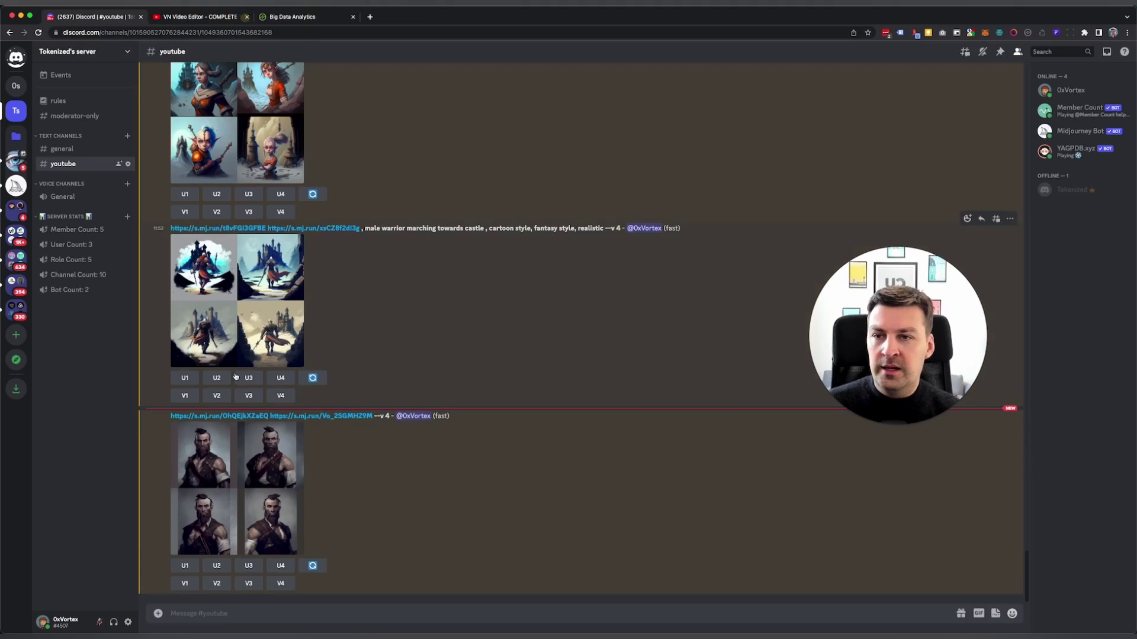
click(231, 471)
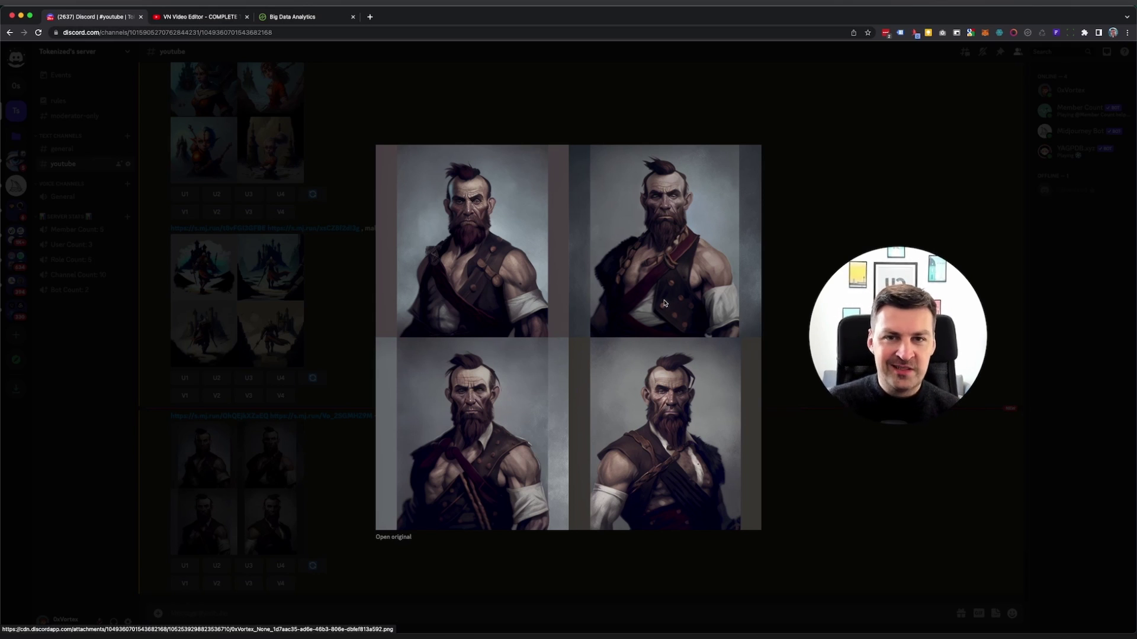
click(637, 210)
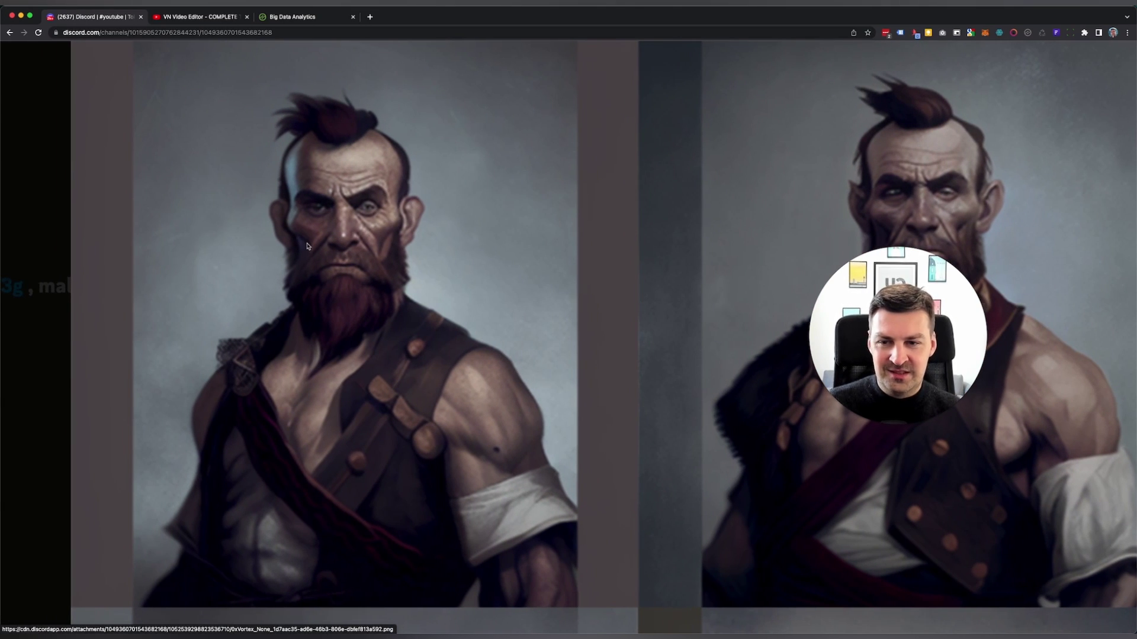
scroll(307, 246, down, 10)
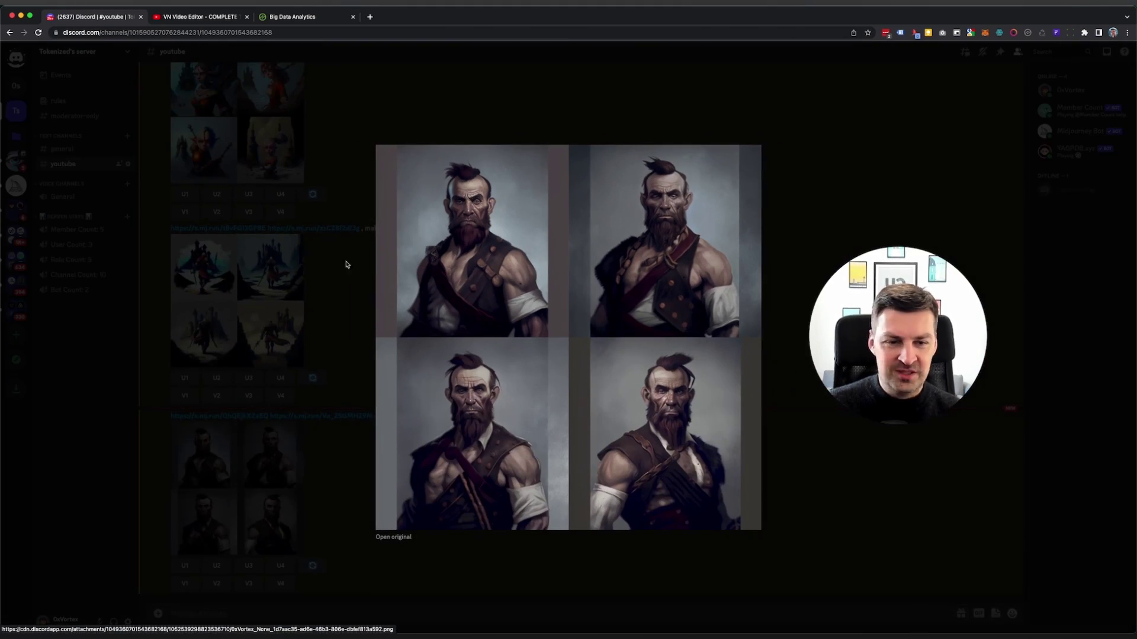
click(347, 502)
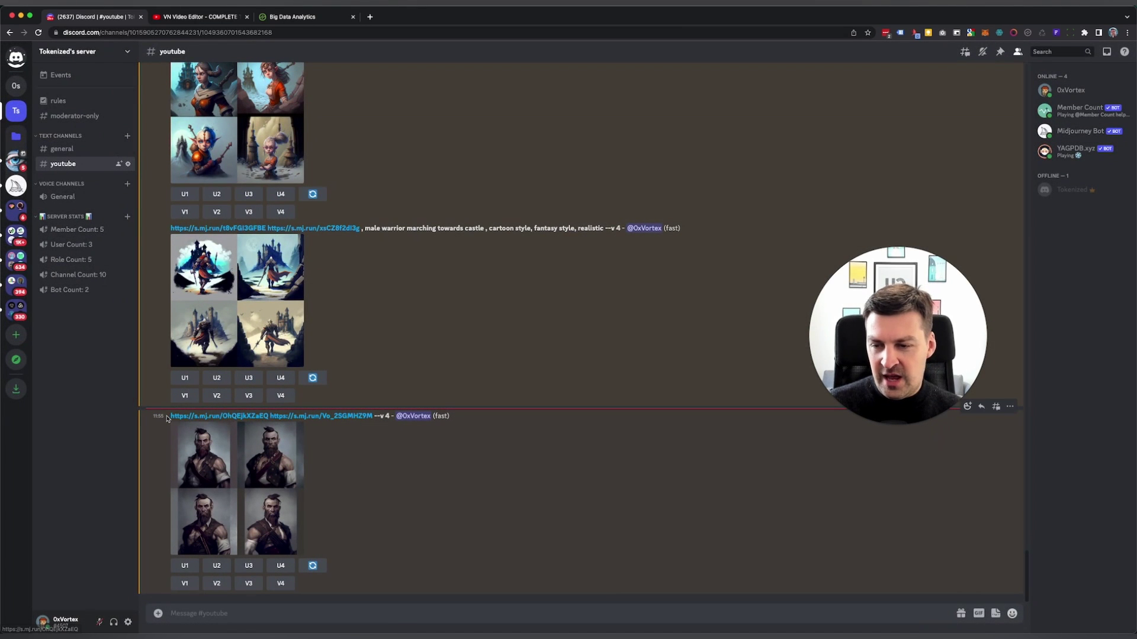
- Blend the two image links via /imagine with 'strong man defending the white house, cartoon style, cyberpunk'
drag(167, 418, 373, 422)
click(214, 613)
text(/)
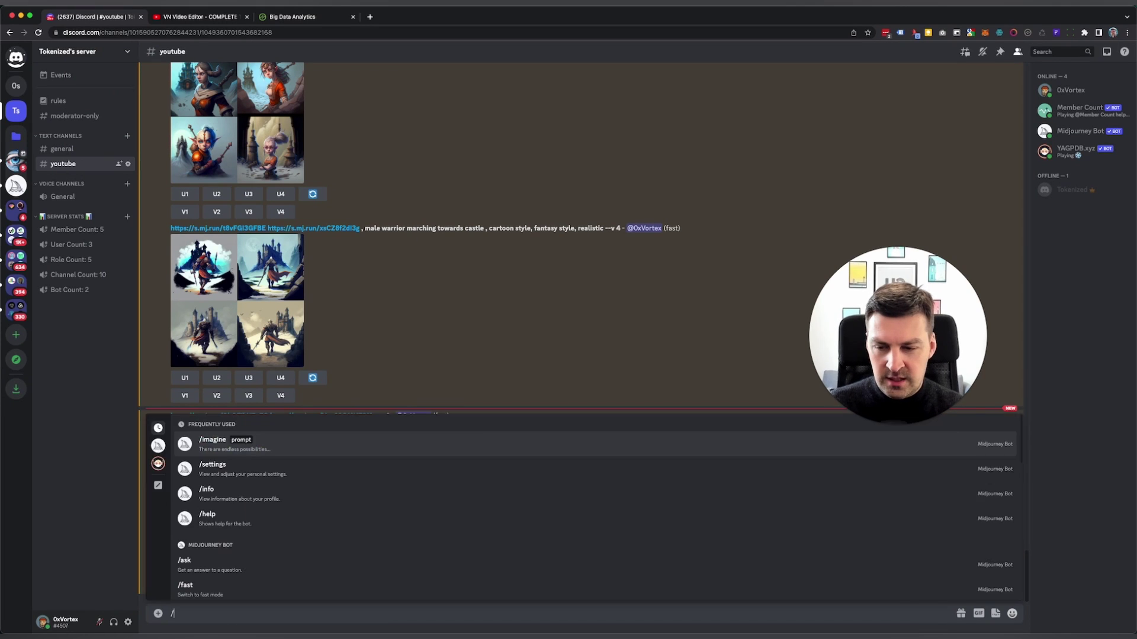
text(ima)
key(Return)
key(super+v)
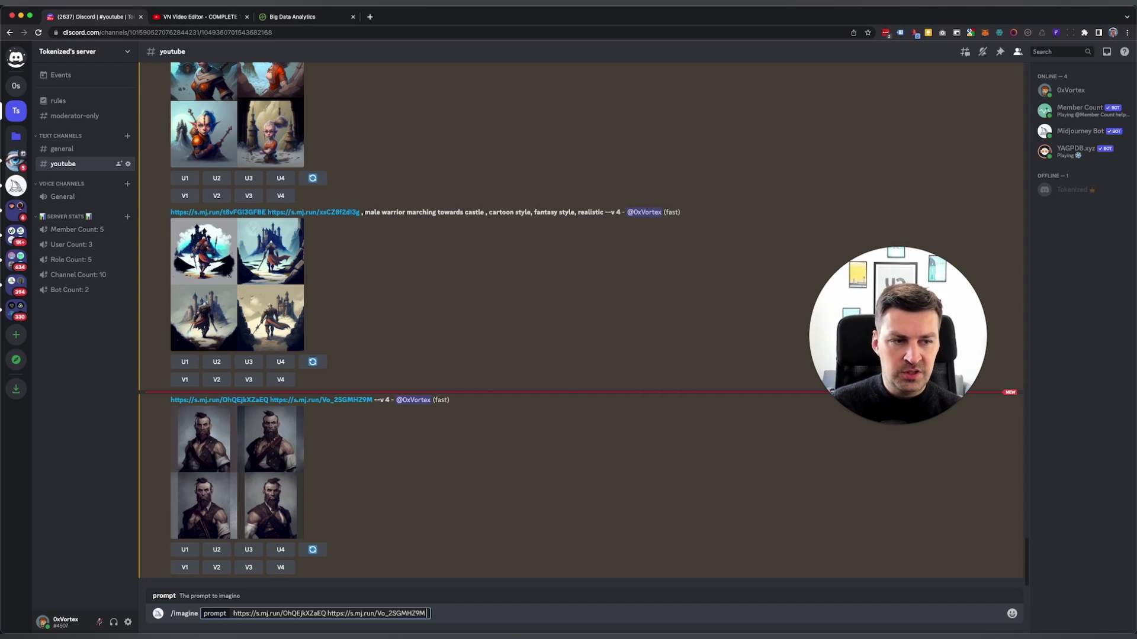
text(s)
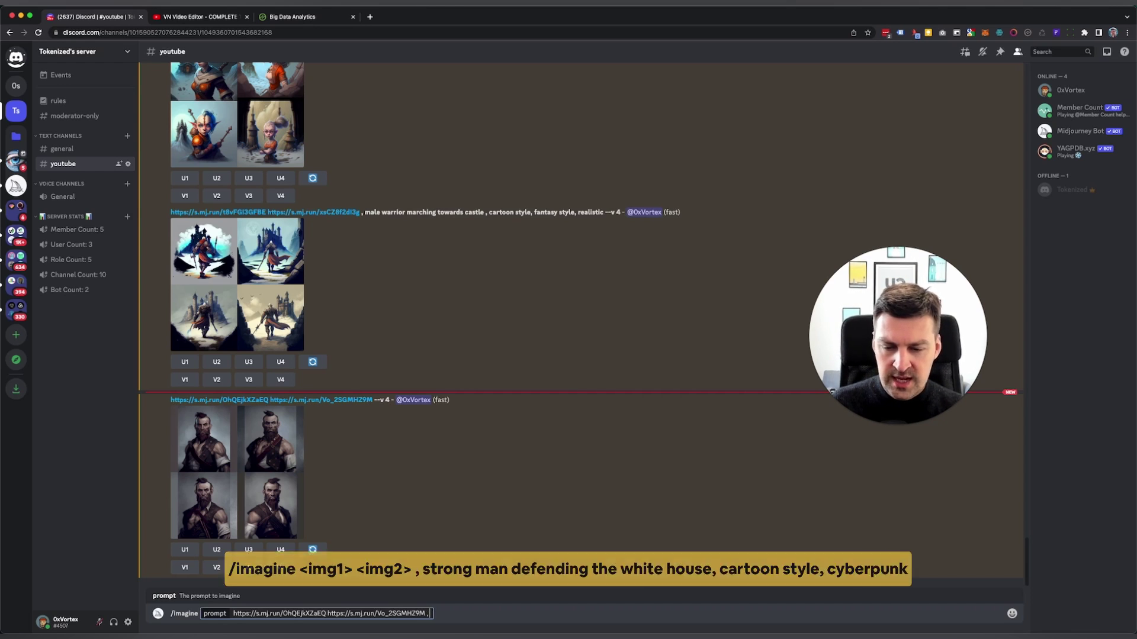
text(strong man)
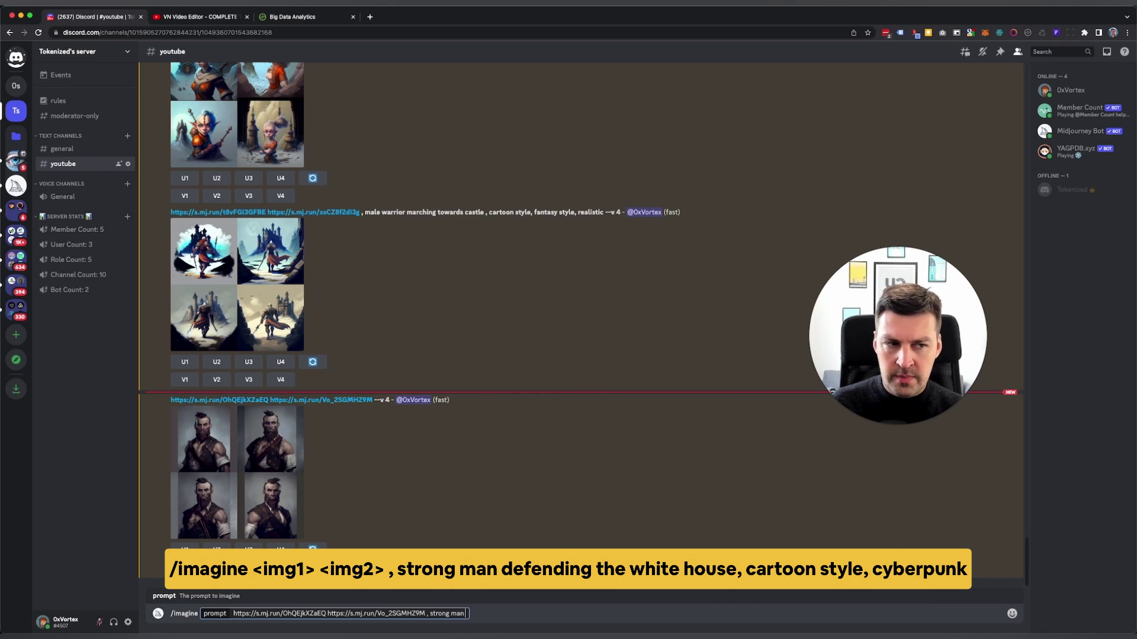
text( defending)
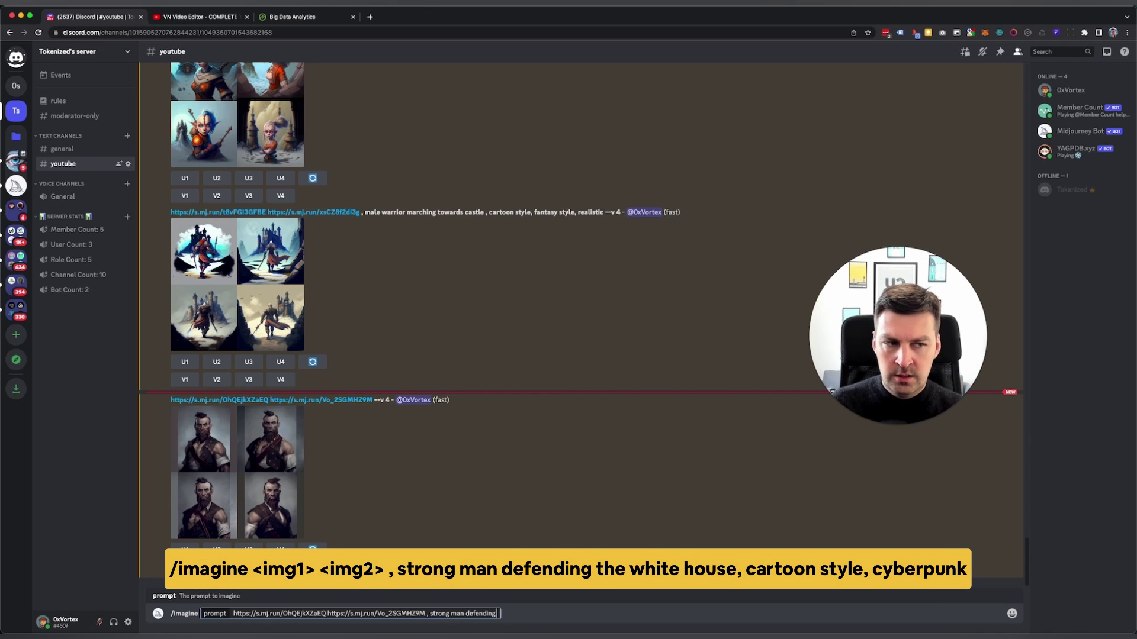
text( the white house,)
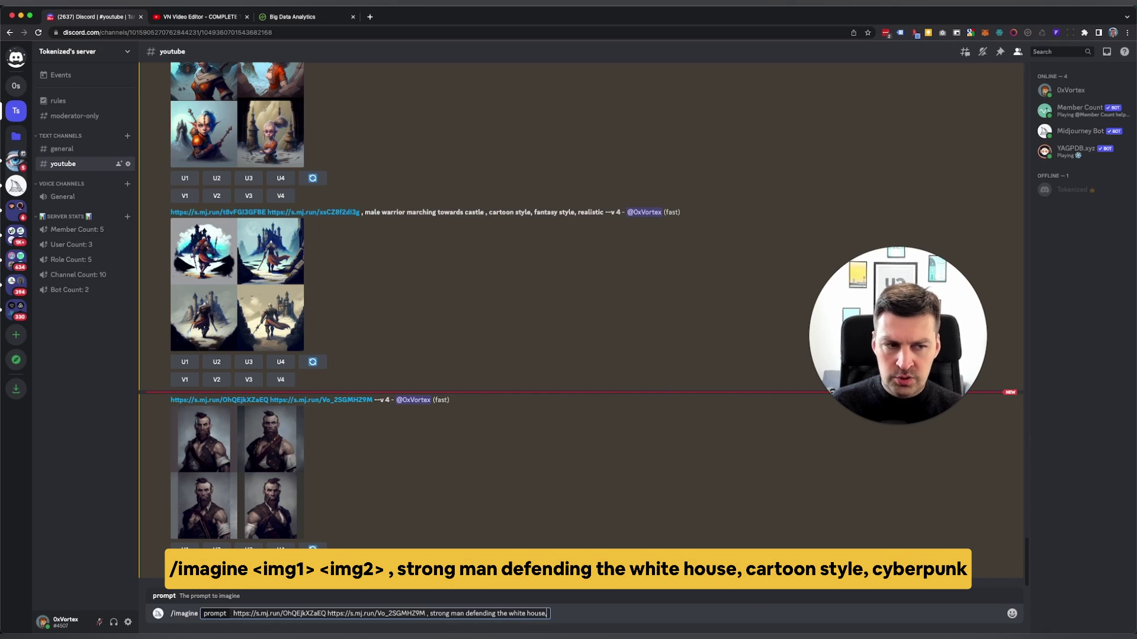
text( cartoon style, )
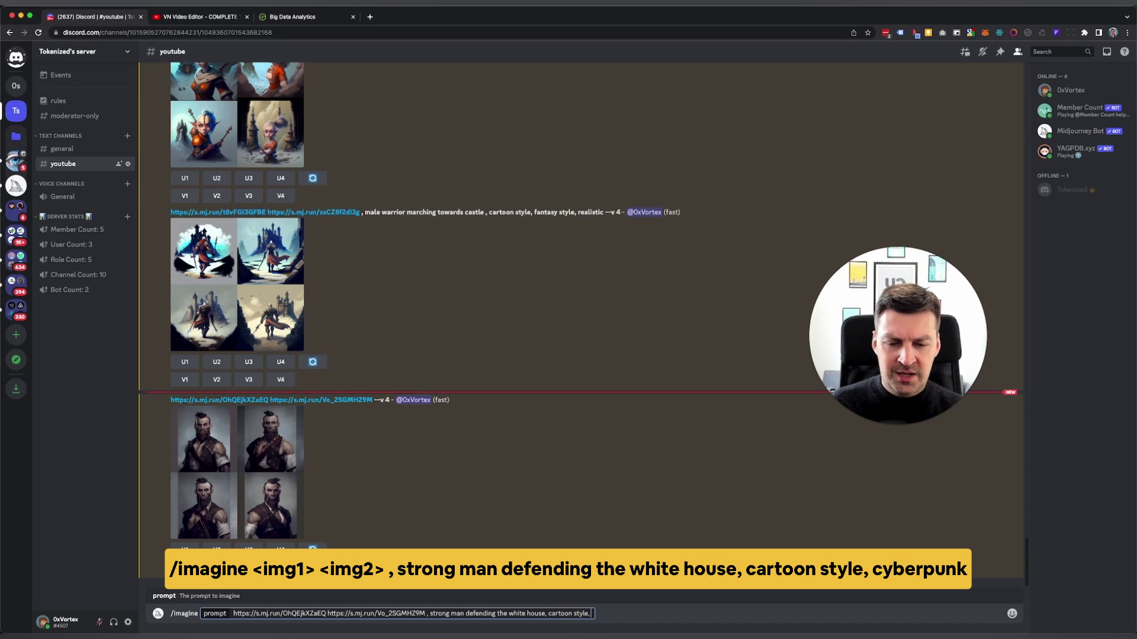
text(cyberpunk)
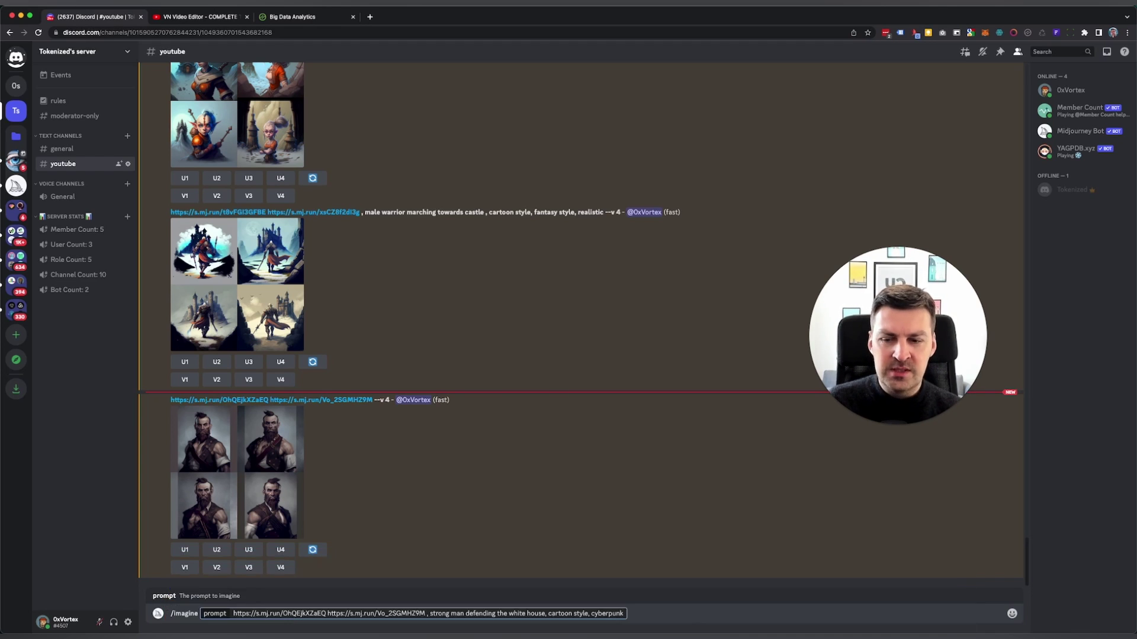
key(Return)
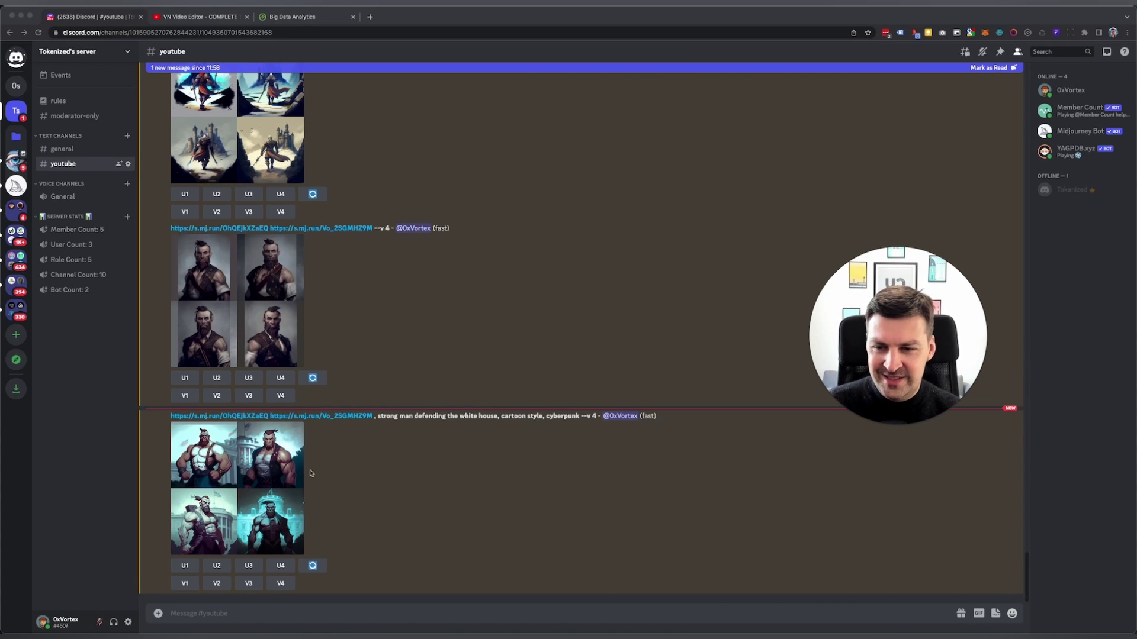
- Open the new cyberpunk strong-man grid's full-size original in a new Chrome tab
click(273, 466)
click(260, 467)
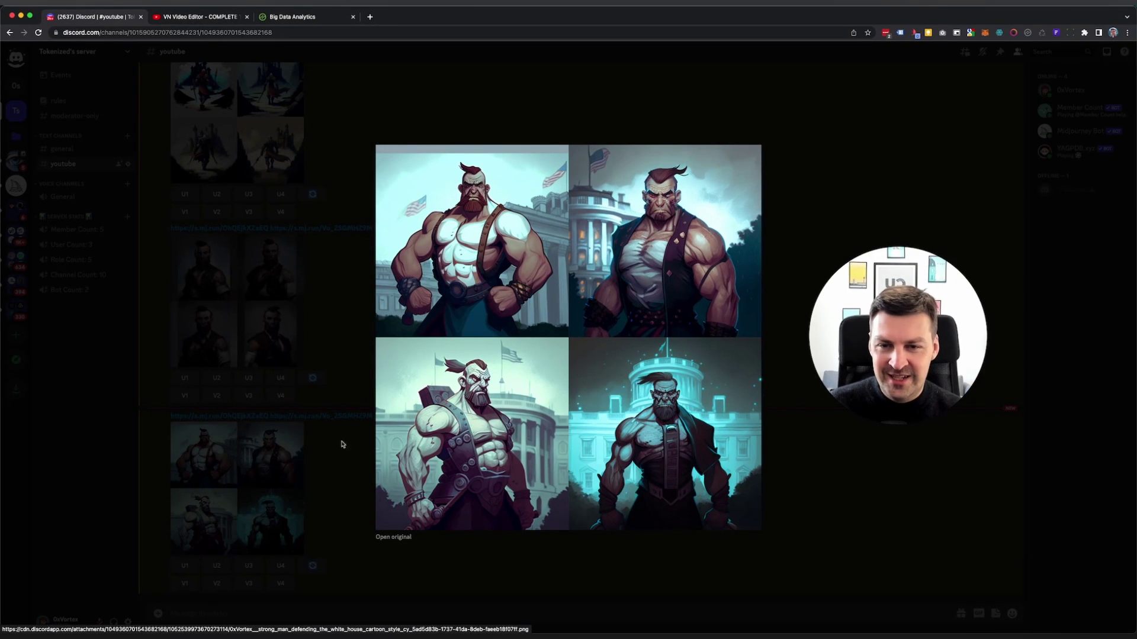
click(393, 539)
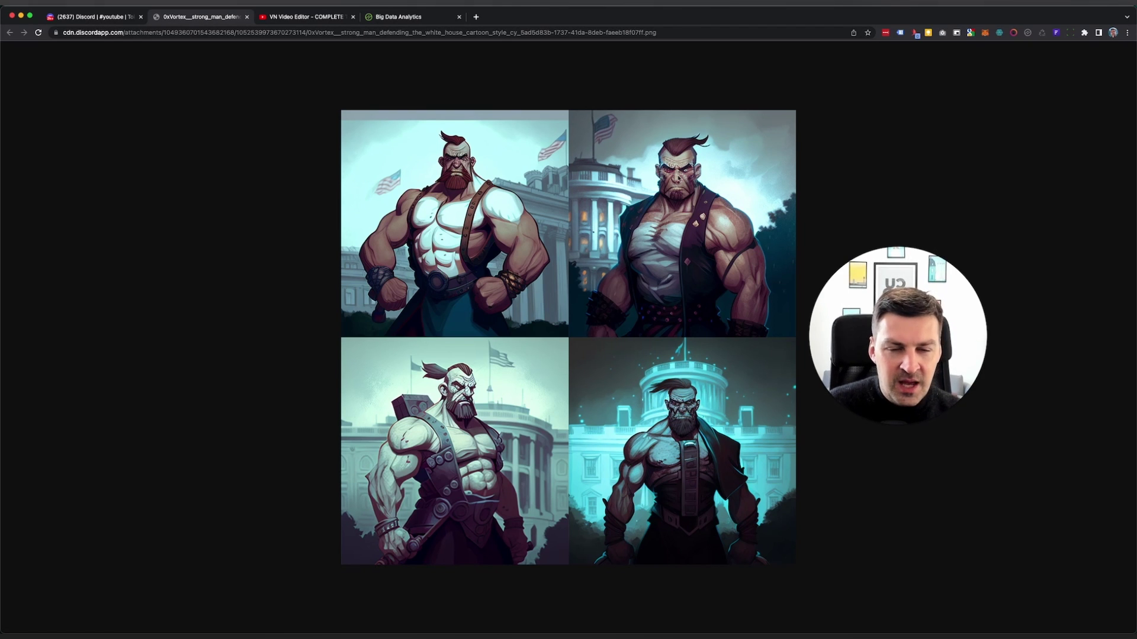
- Zoom in to inspect the strong-man grid, fit it back, then close the image tab
click(685, 180)
scroll(685, 180, right, 2)
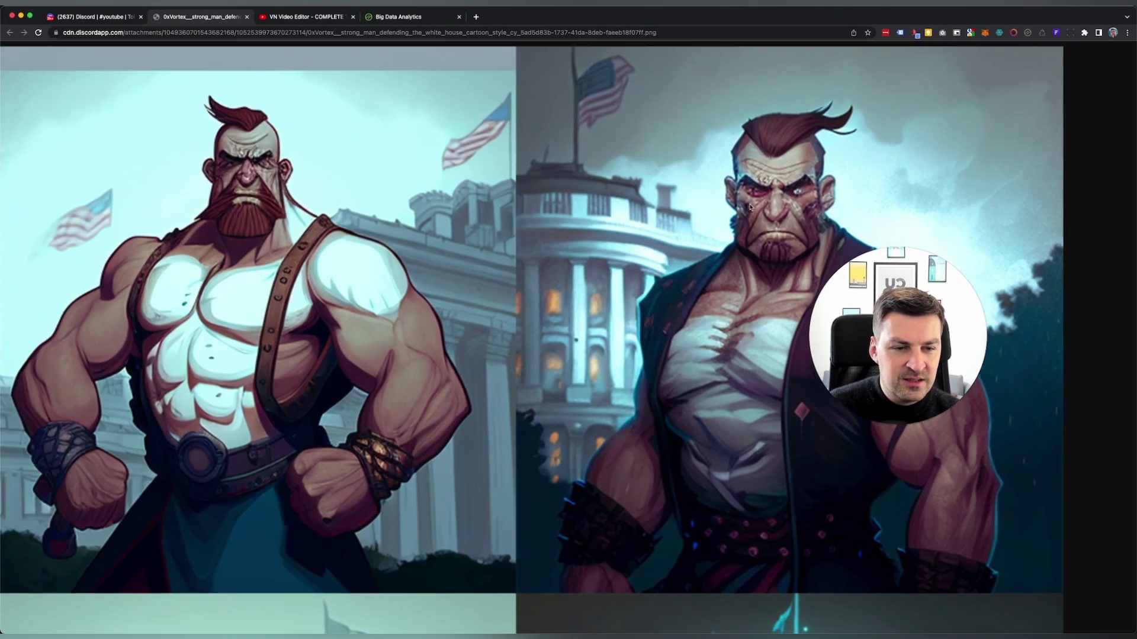
click(682, 189)
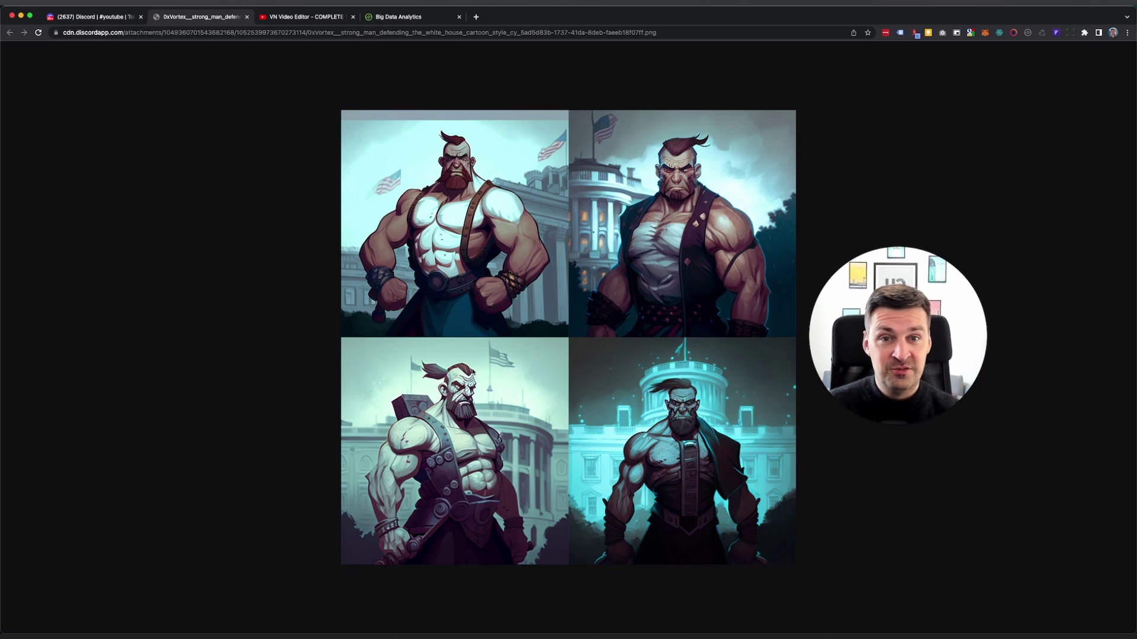
click(247, 16)
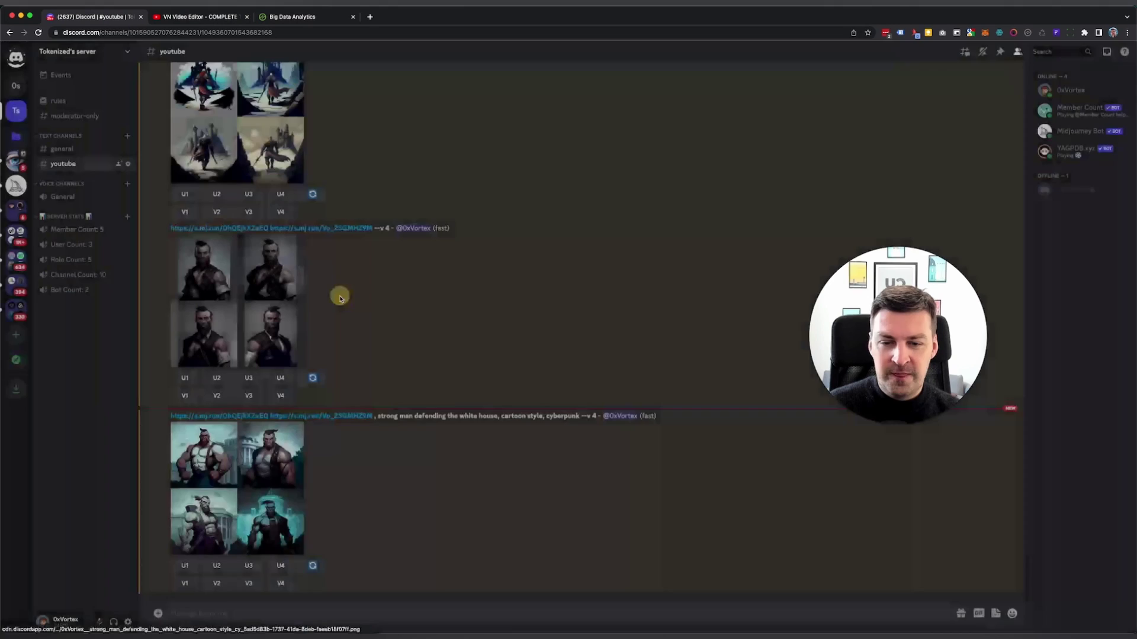
click(338, 297)
click(270, 614)
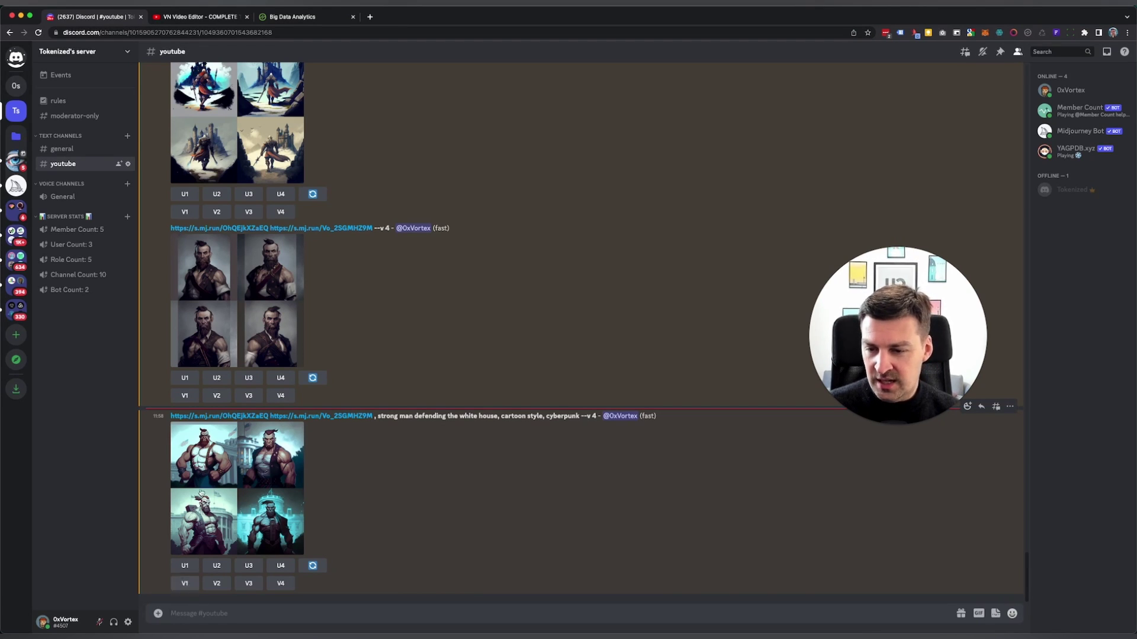
click(207, 473)
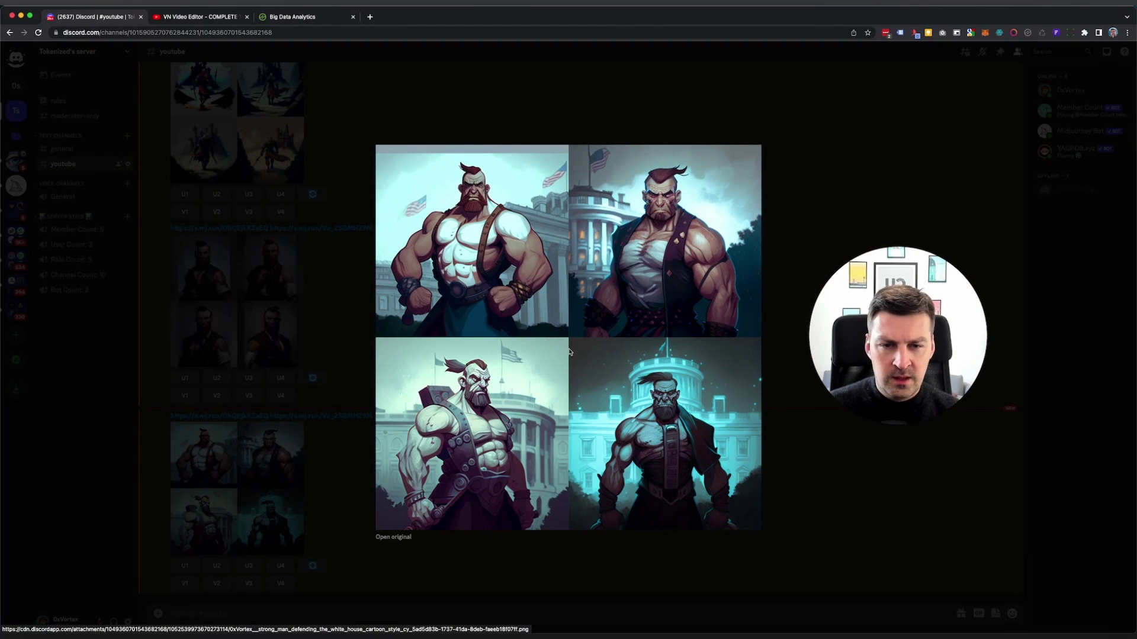
click(310, 509)
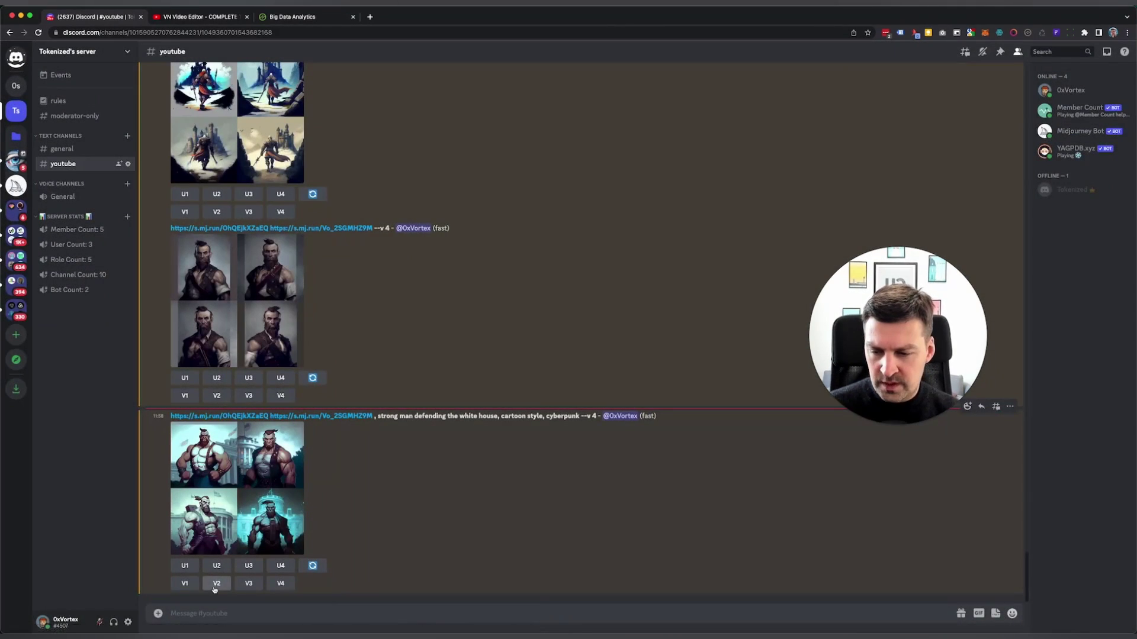
- Remix image 2 (V2), inserting 'holding a red balloon,' before 'cartoon style' in the prompt
click(217, 585)
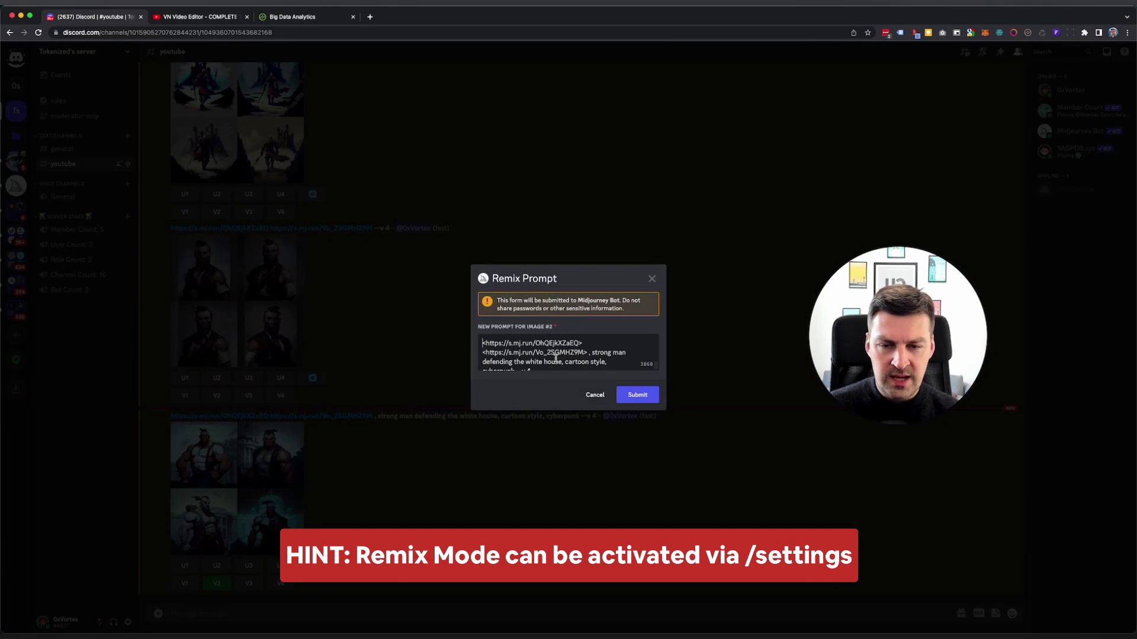
scroll(540, 353, down, 1)
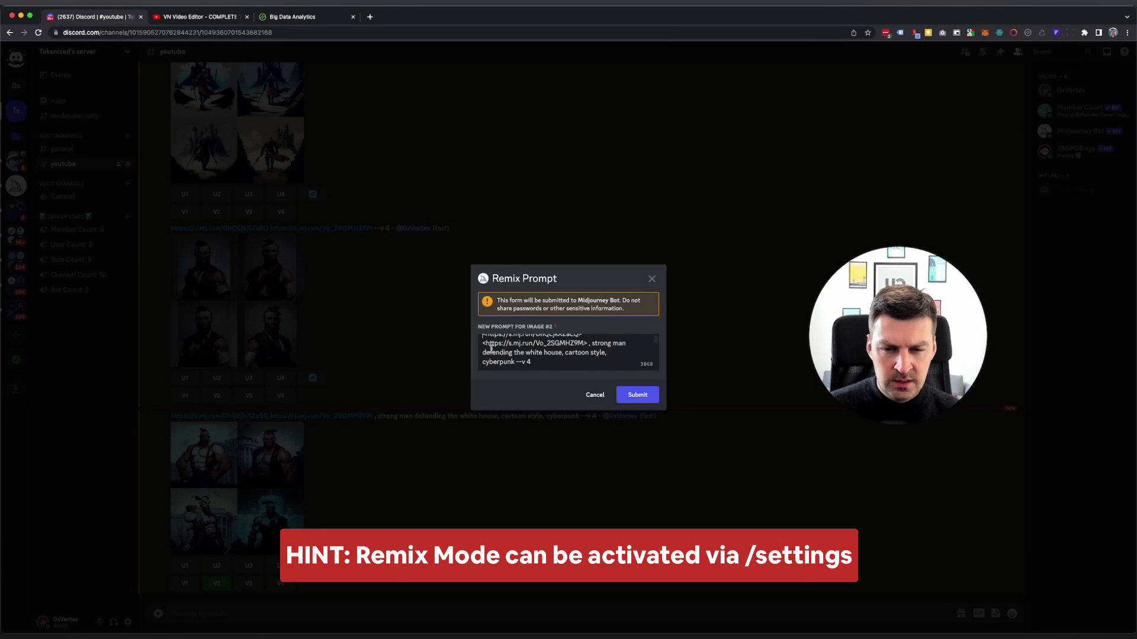
click(565, 353)
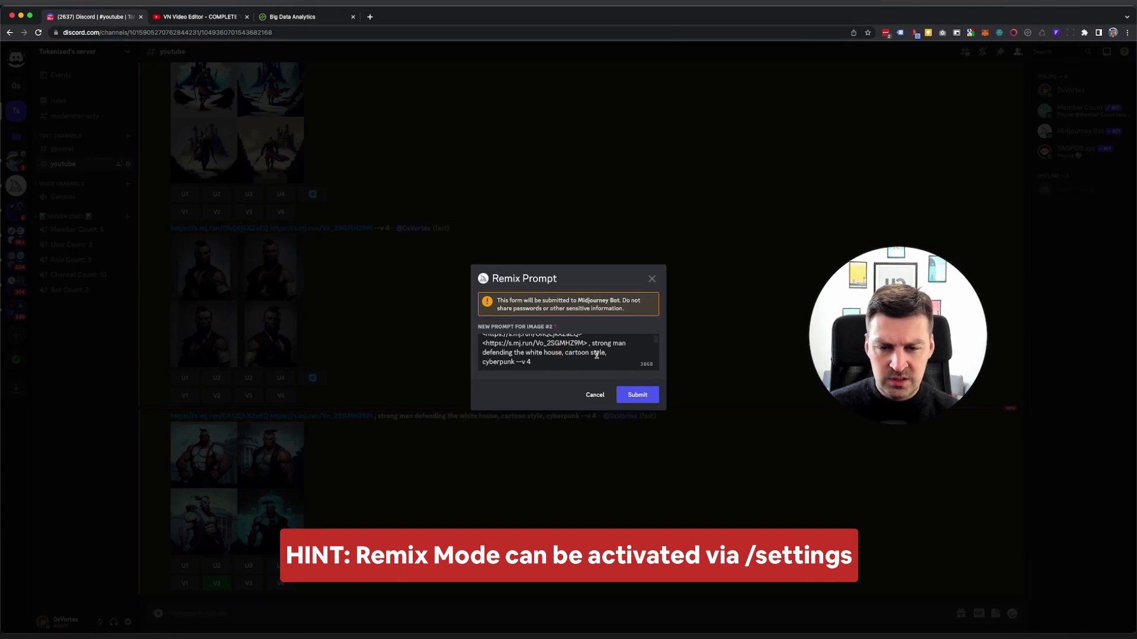
text(holding a red )
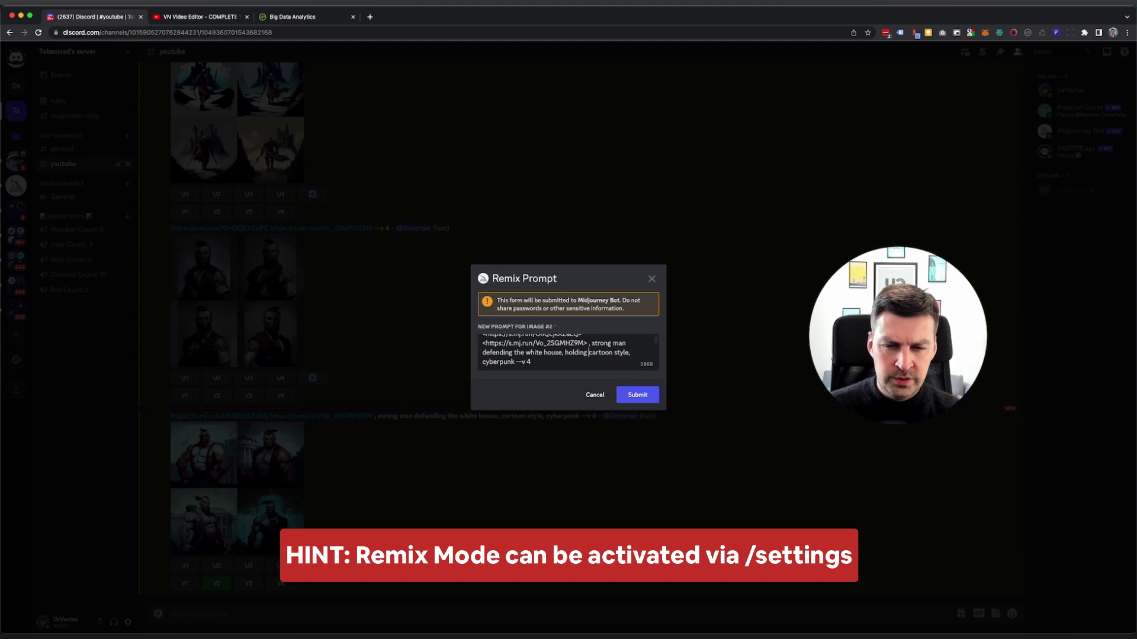
text(ball)
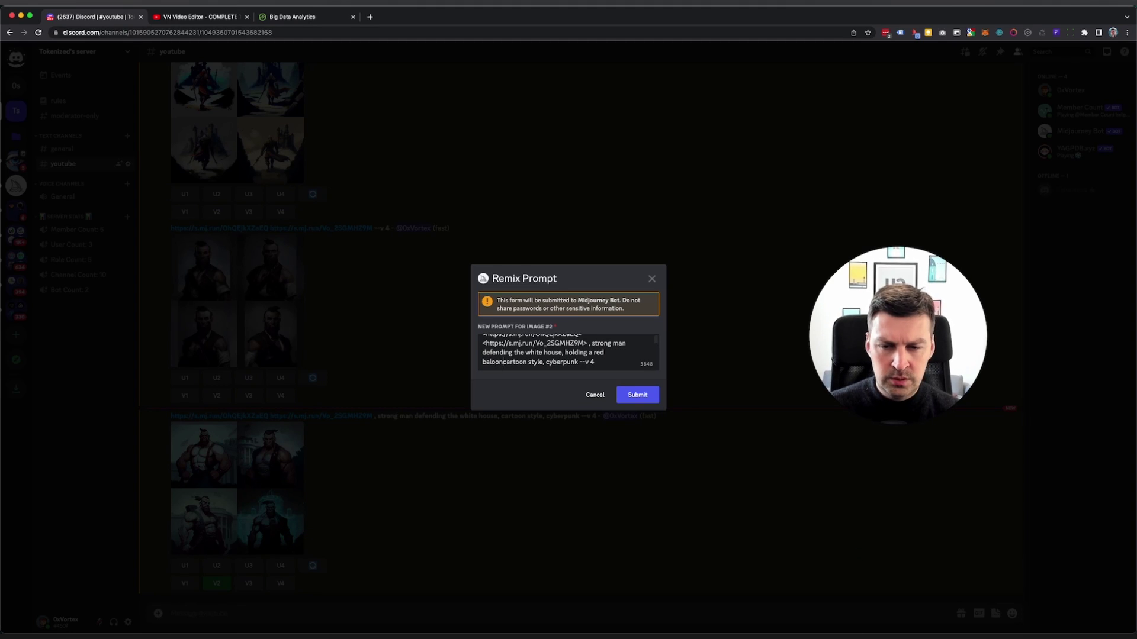
text(oon,)
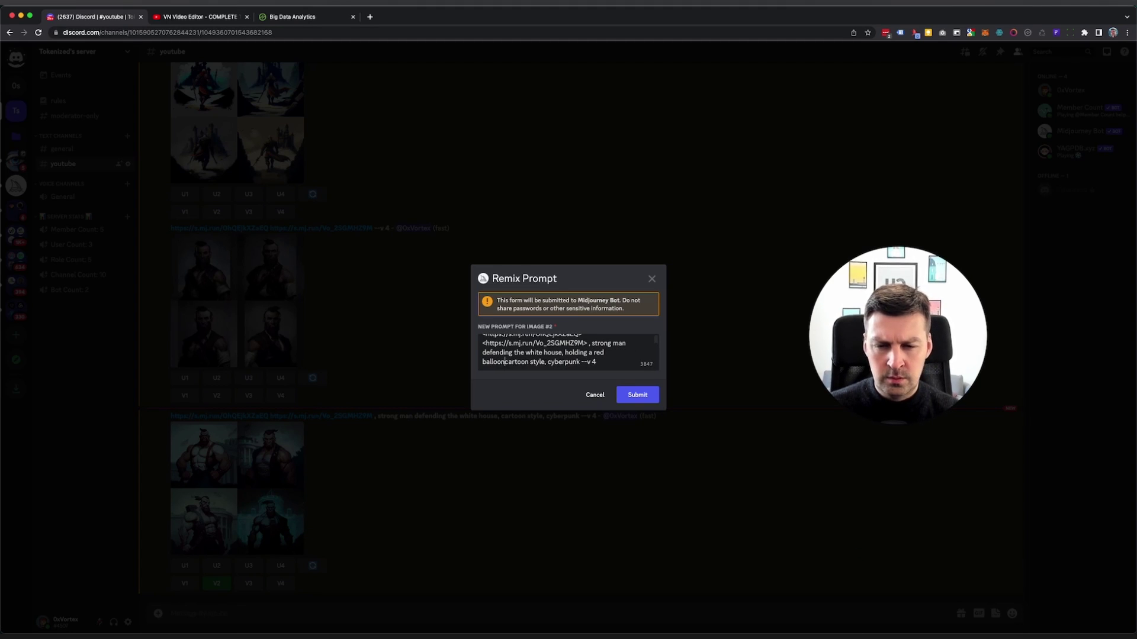
click(637, 395)
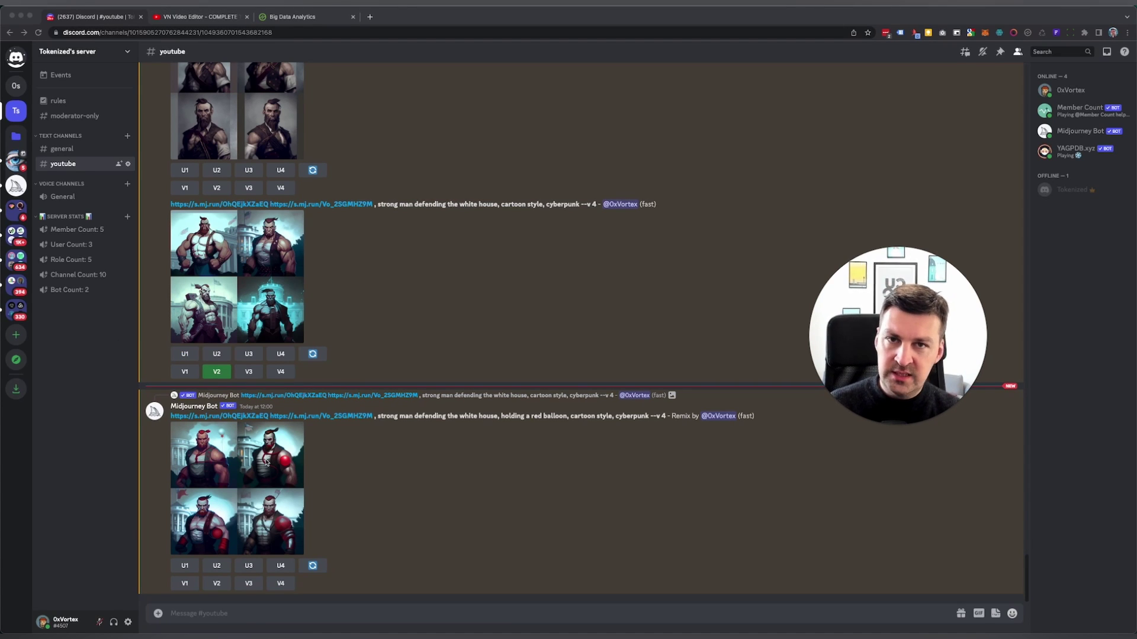
click(234, 466)
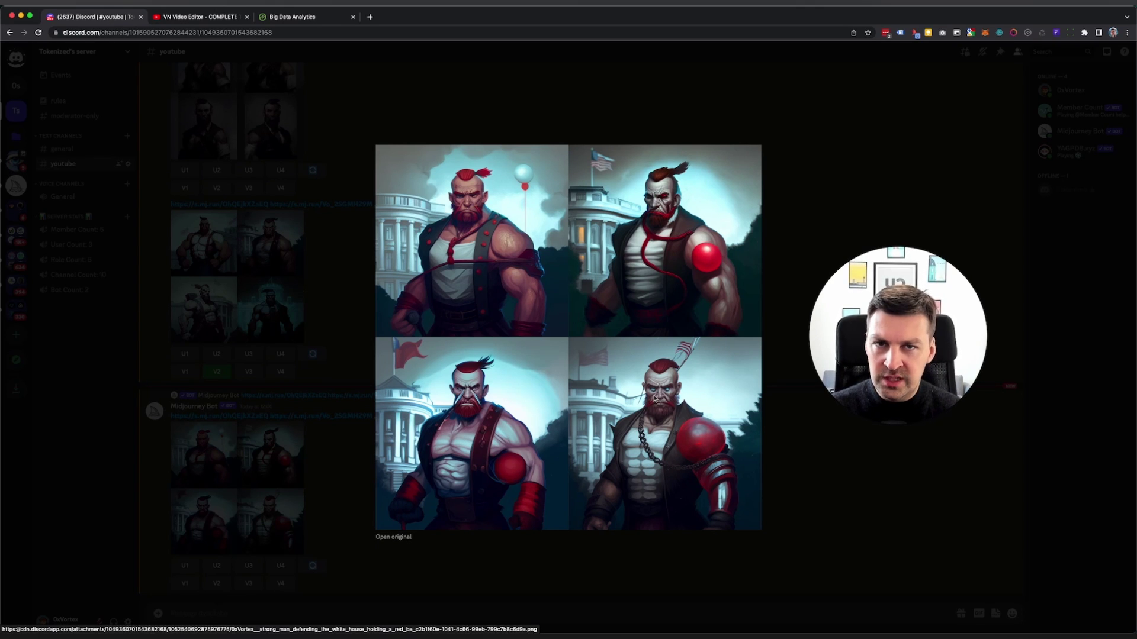
click(343, 330)
click(250, 611)
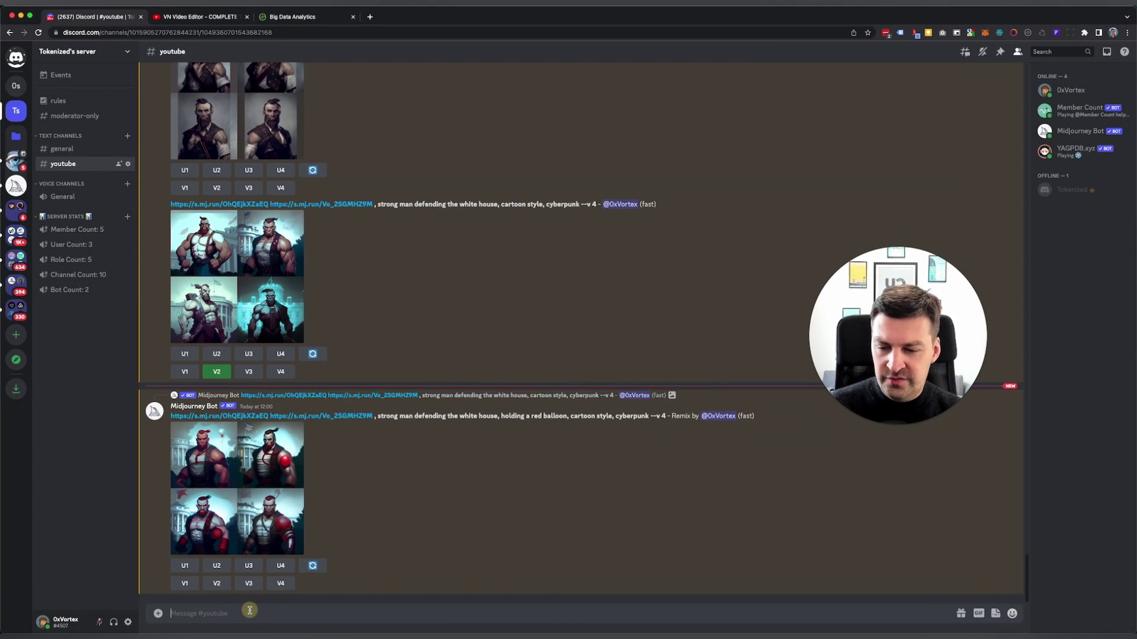
- Switch Midjourney to MJ version 3 through /settings
text(/settings)
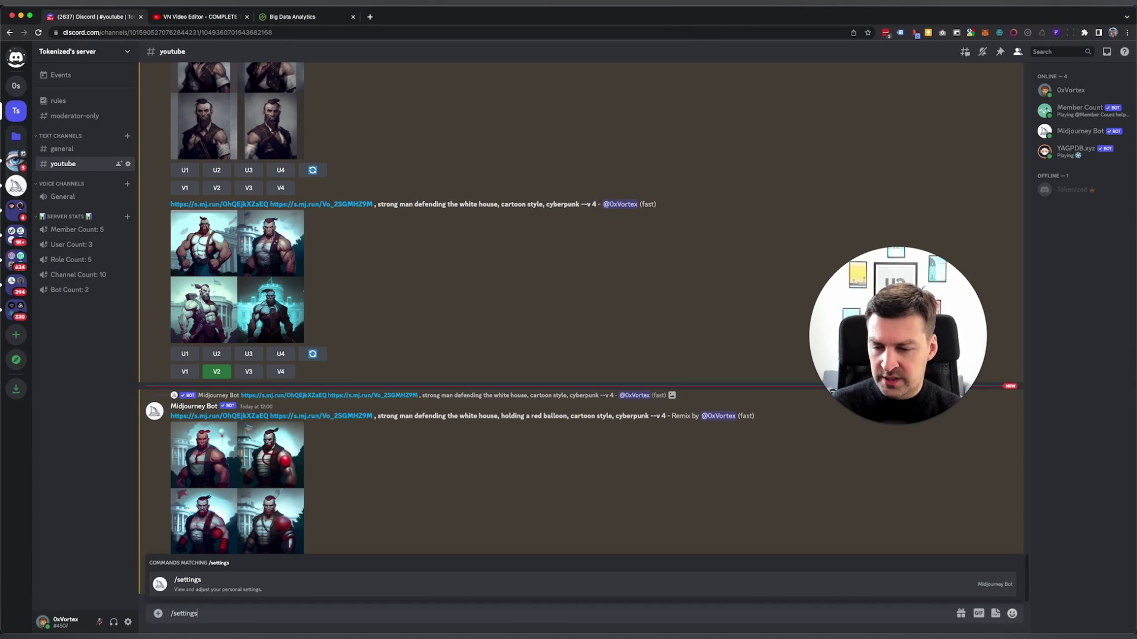
key(Return)
key(Return)
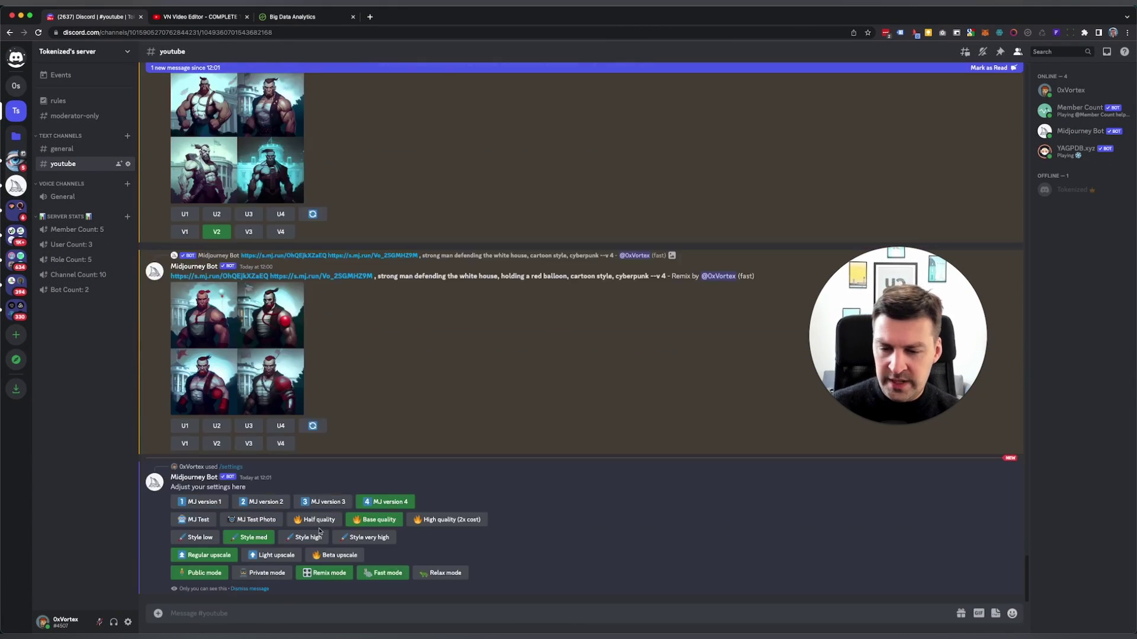
click(320, 503)
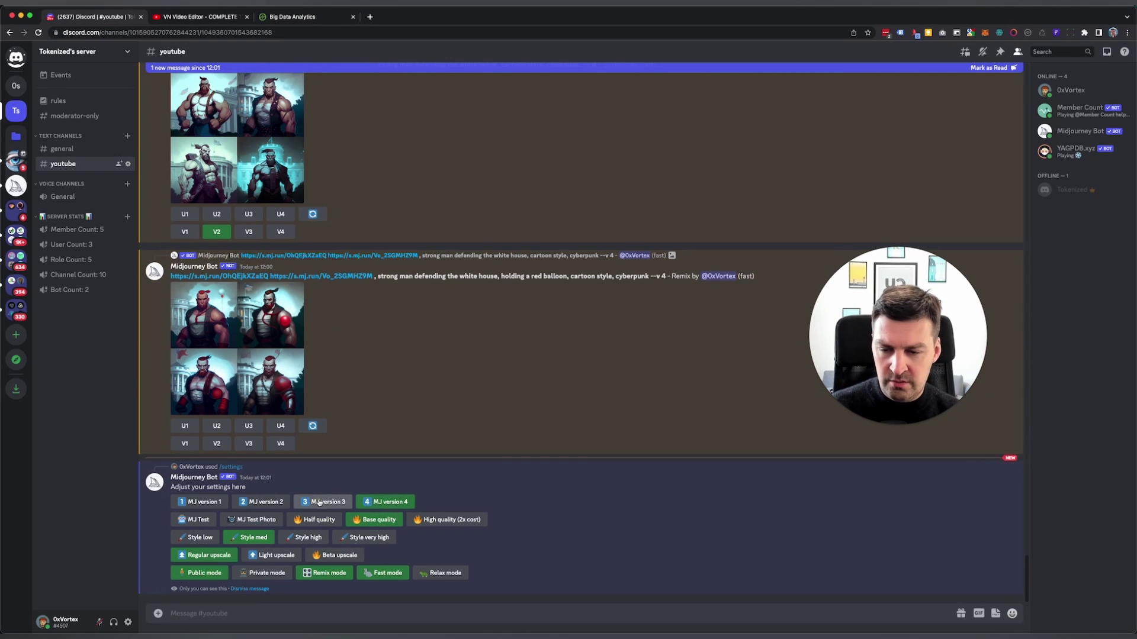
click(248, 589)
- Re-blend the two earlier source image links with /imagine and no text prompt
scroll(190, 461, up, 6)
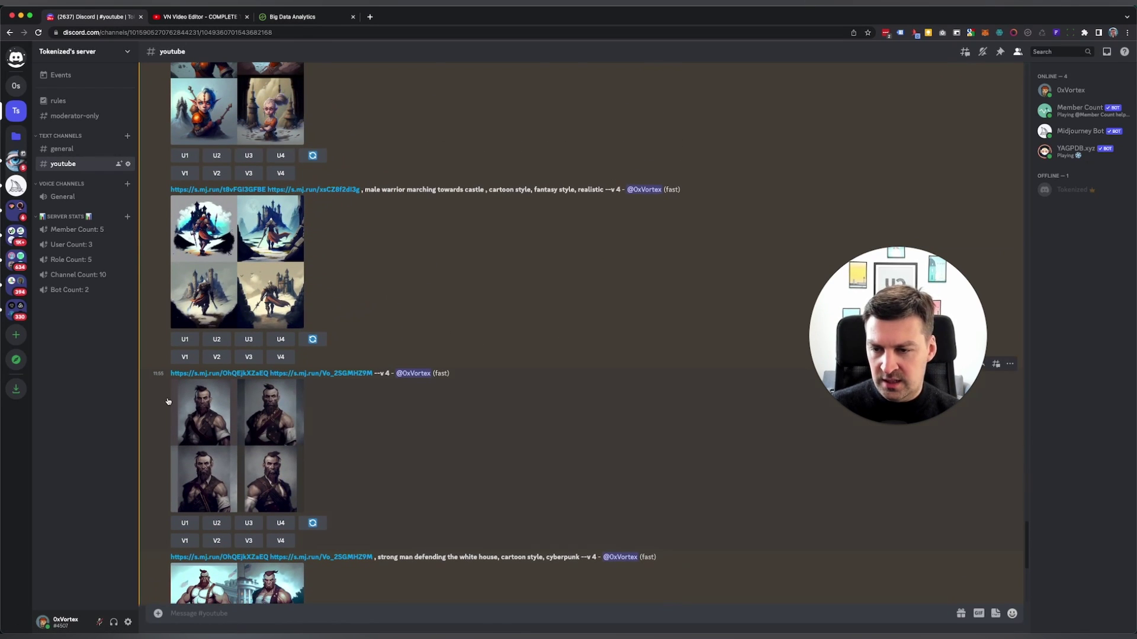
drag(168, 374, 374, 376)
key(super+c)
scroll(230, 600, down, 6)
click(229, 612)
text(/imagine)
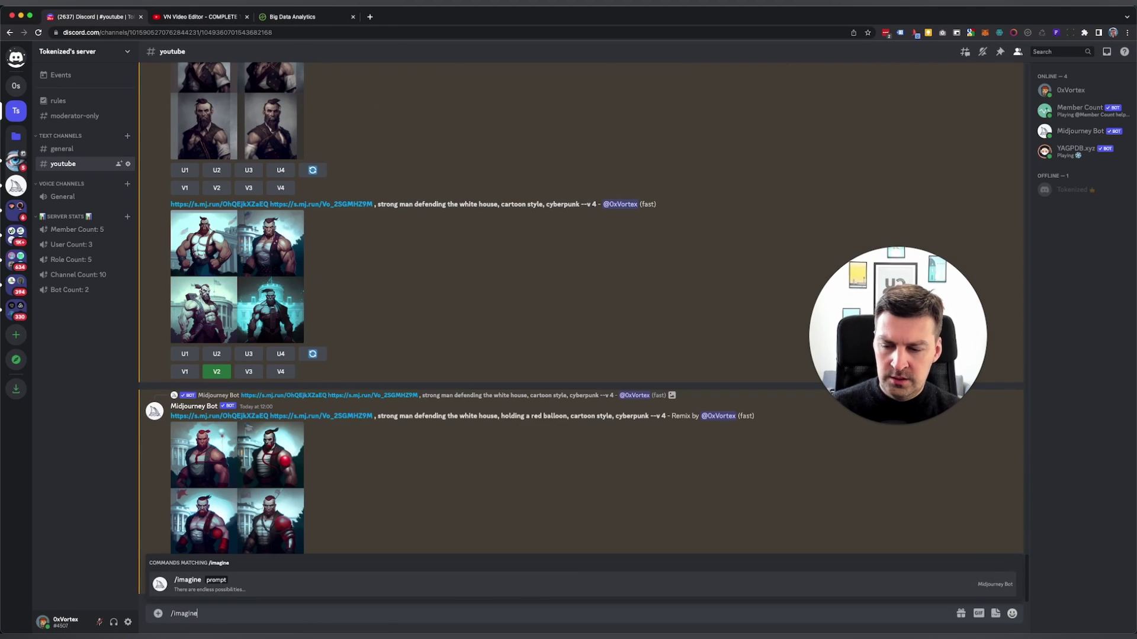
key(Tab)
key(super+v)
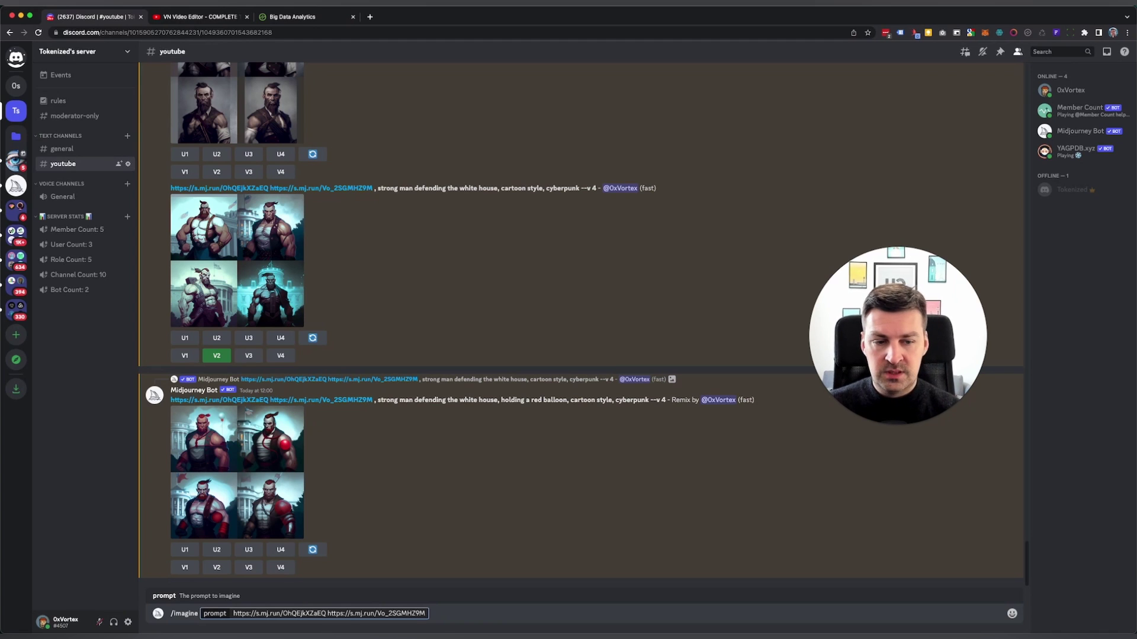
key(Return)
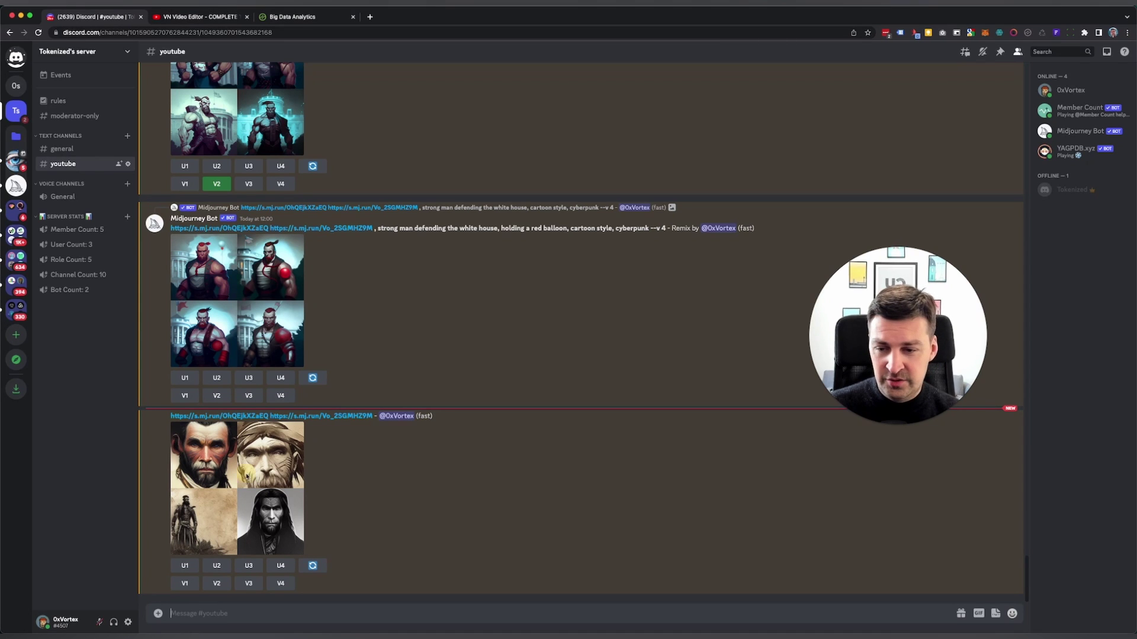
click(246, 472)
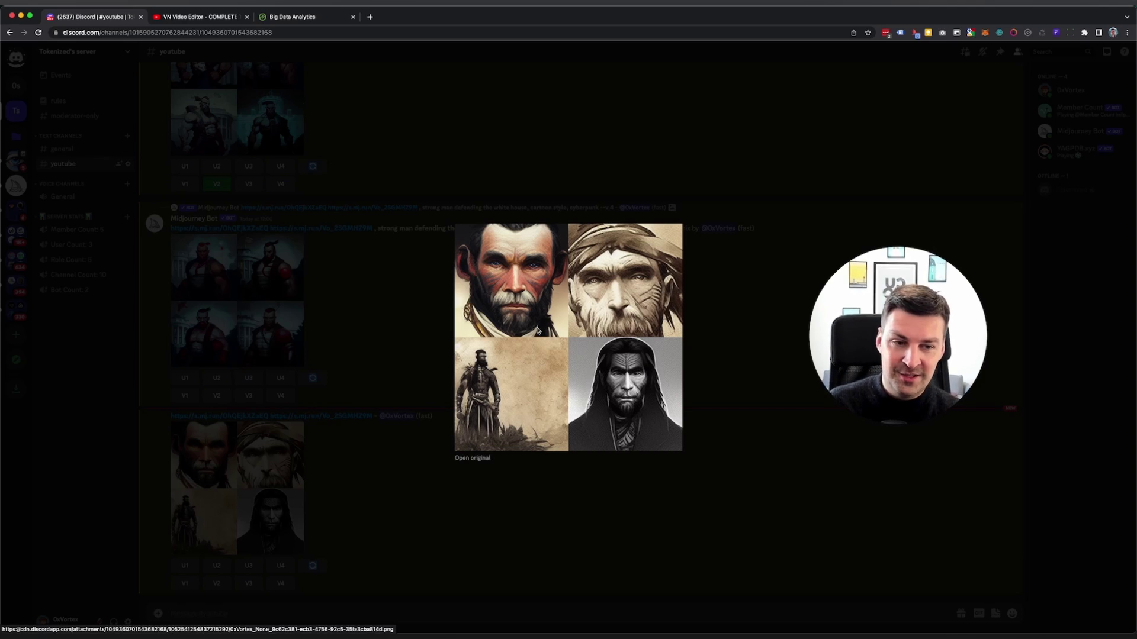
- Close the enlarged image and set Midjourney back to MJ version 4 via /settings
click(388, 319)
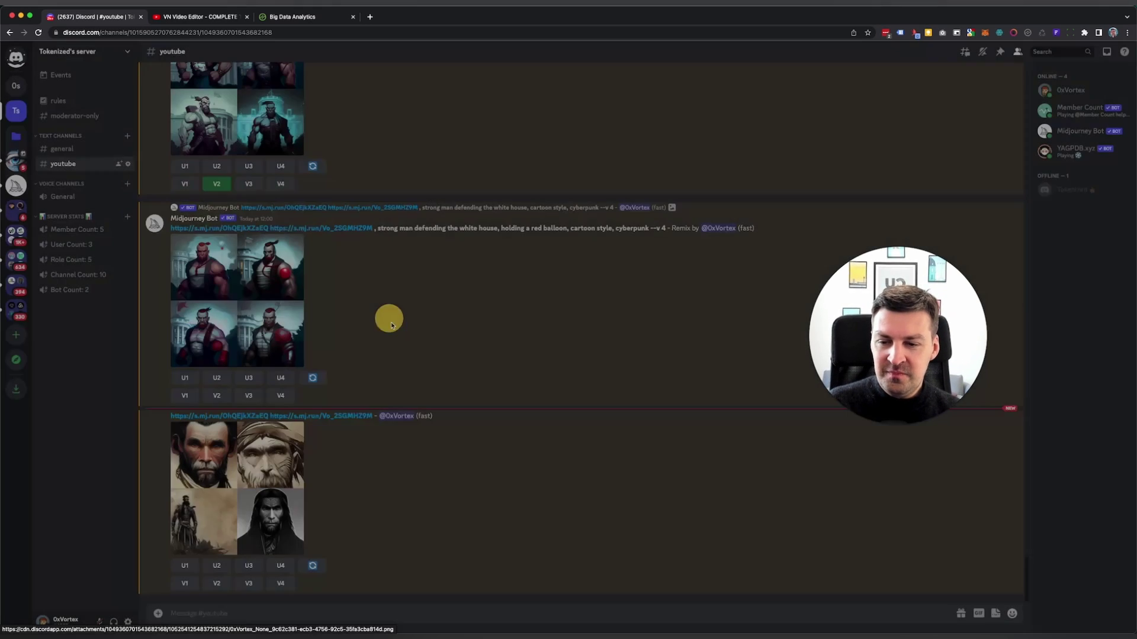
click(388, 499)
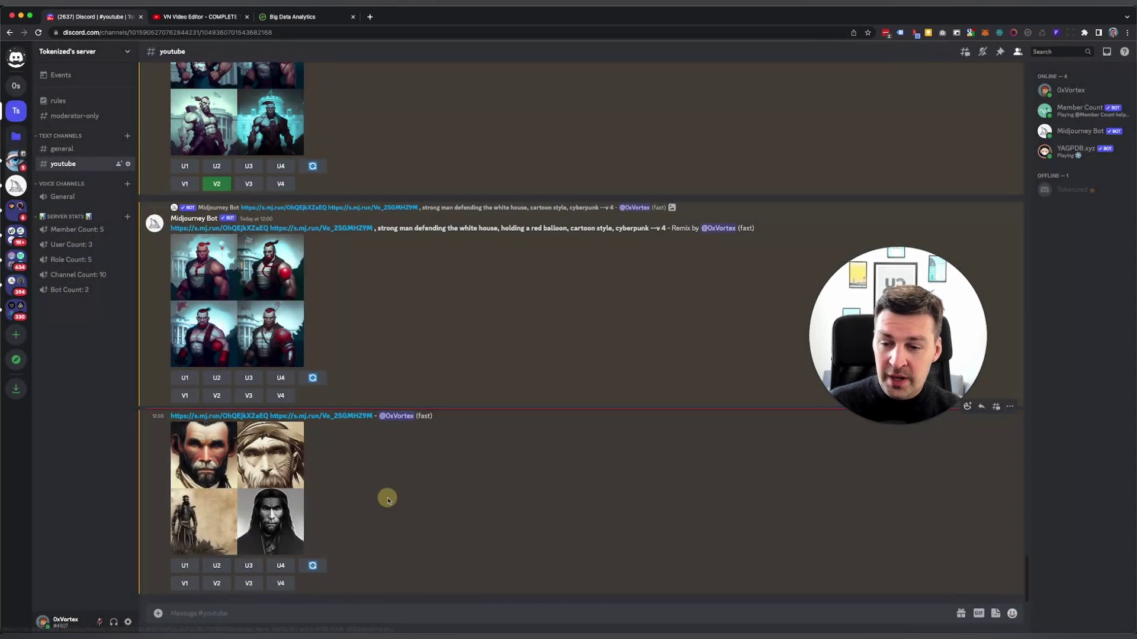
click(233, 616)
text(/settings)
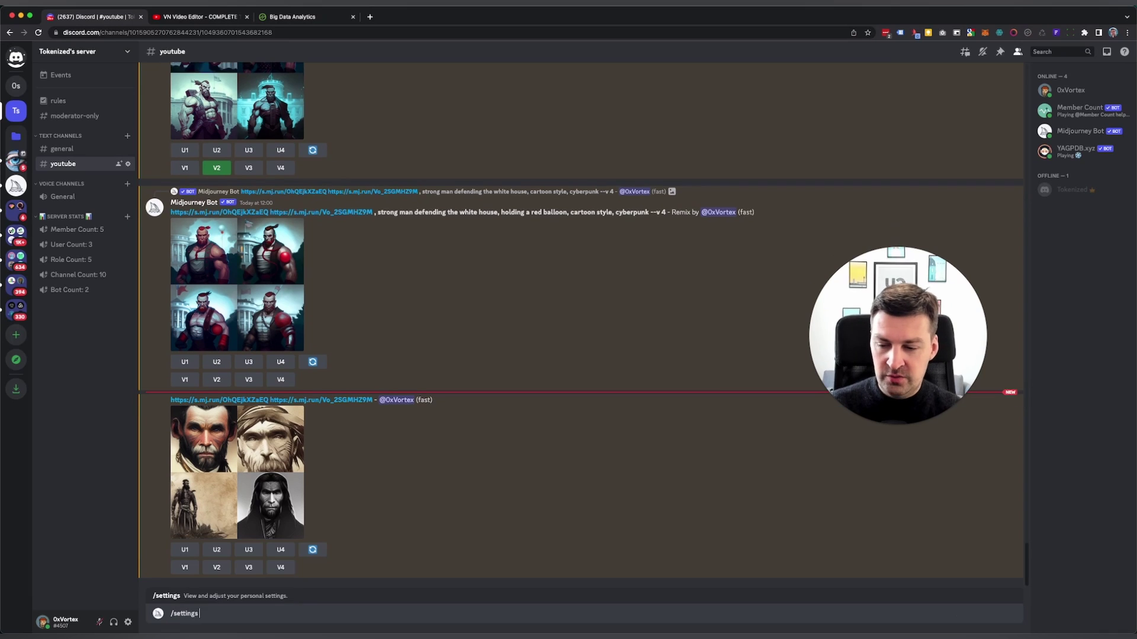
key(Return)
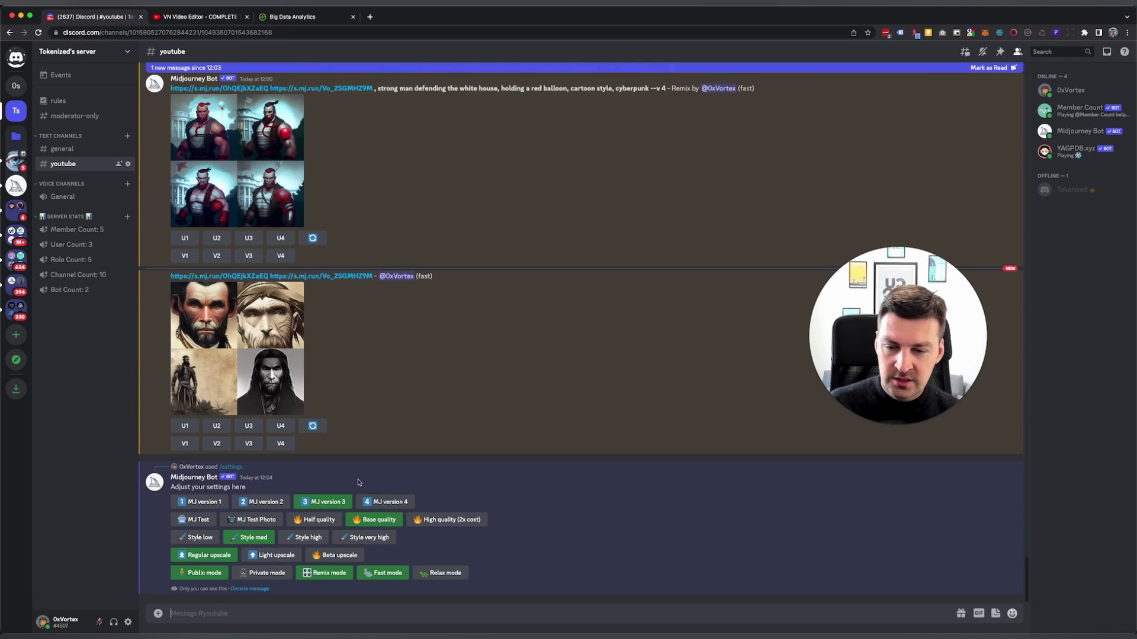
click(379, 501)
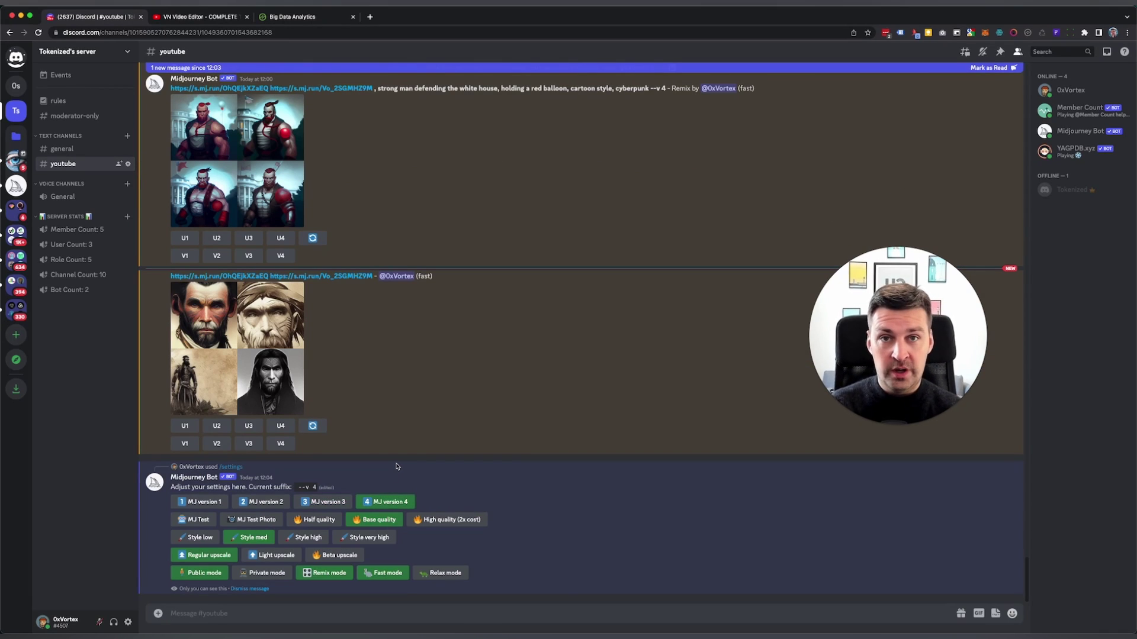